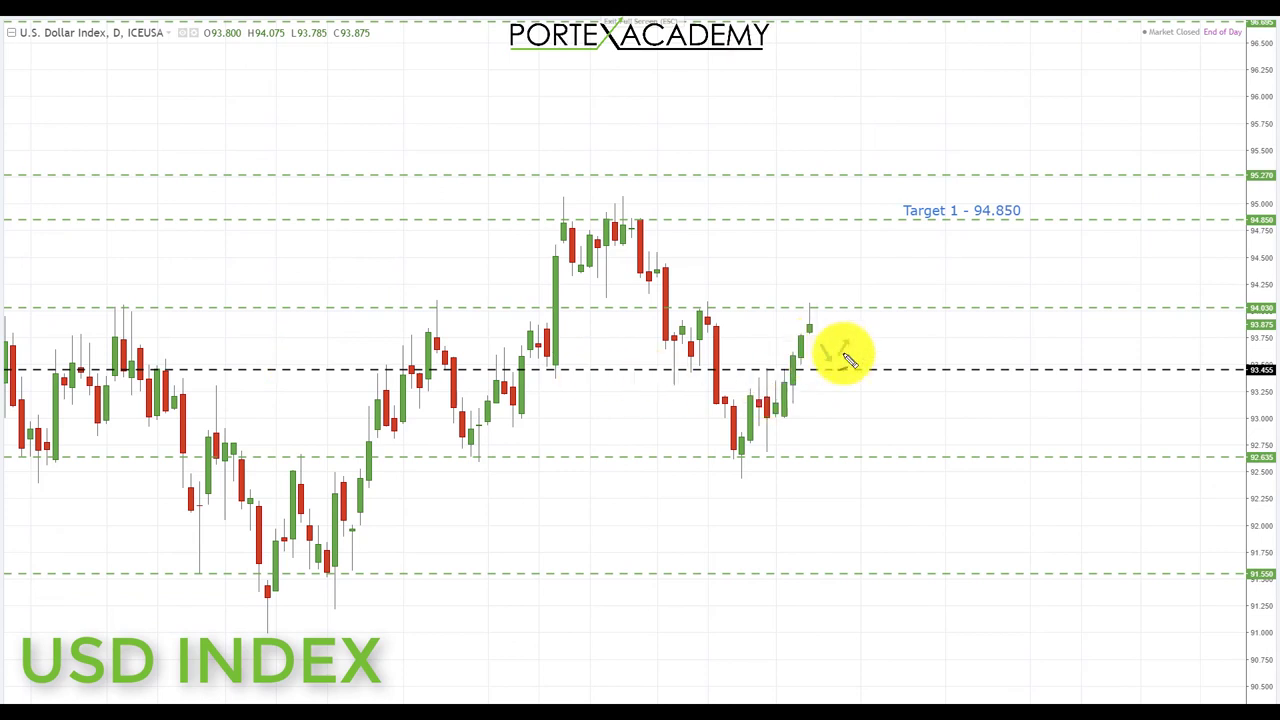
- Highlight the 93.455 level on the US Dollar Index chart and trace the recent price swings above and below it
{"action": "left_click_drag", "start_coordinate": [718, 370], "coordinate": [806, 369]}
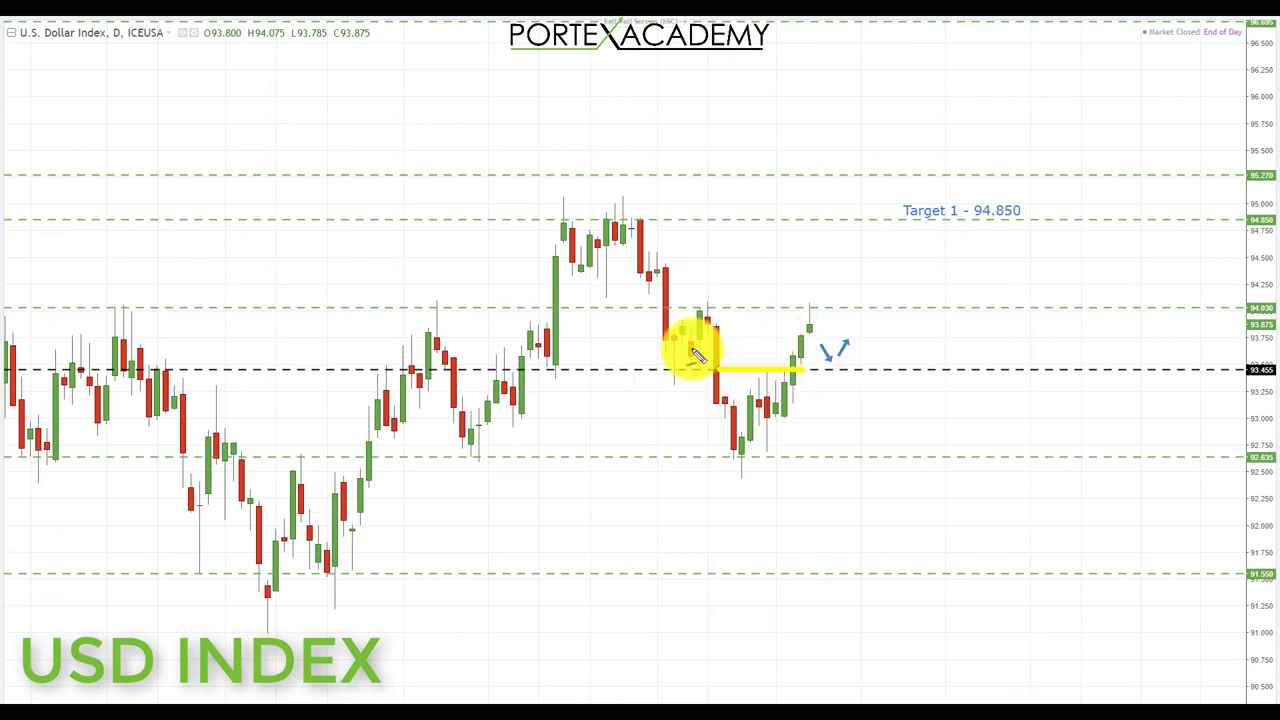
{"action": "mouse_move", "coordinate": [668, 322]}
{"action": "left_mouse_down"}
{"action": "mouse_move", "coordinate": [677, 348]}
{"action": "mouse_move", "coordinate": [694, 343]}
{"action": "mouse_move", "coordinate": [692, 318]}
{"action": "mouse_move", "coordinate": [712, 352]}
{"action": "left_mouse_up"}
{"action": "left_click_drag", "start_coordinate": [735, 446], "coordinate": [768, 388]}
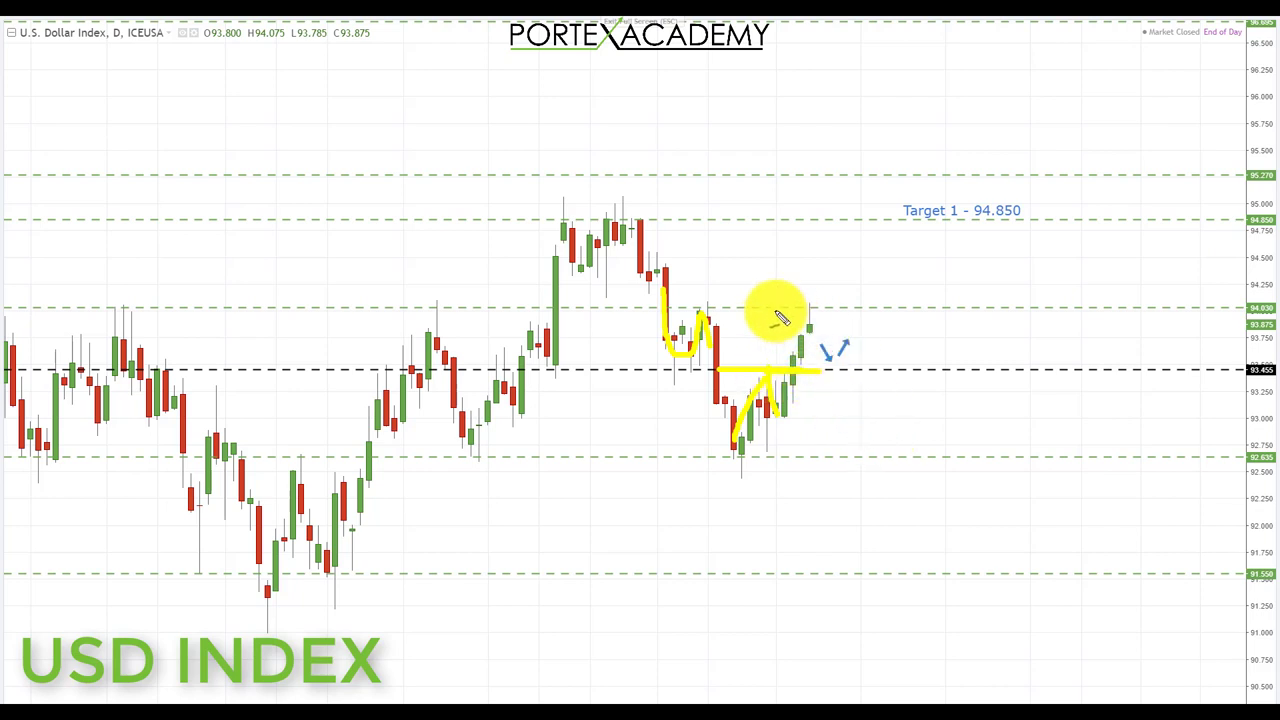
- Highlight the 94.030 resistance and sketch the projected pullback to 93.455 followed by an arrow rising toward Target 1
{"action": "left_click_drag", "start_coordinate": [774, 315], "coordinate": [868, 314]}
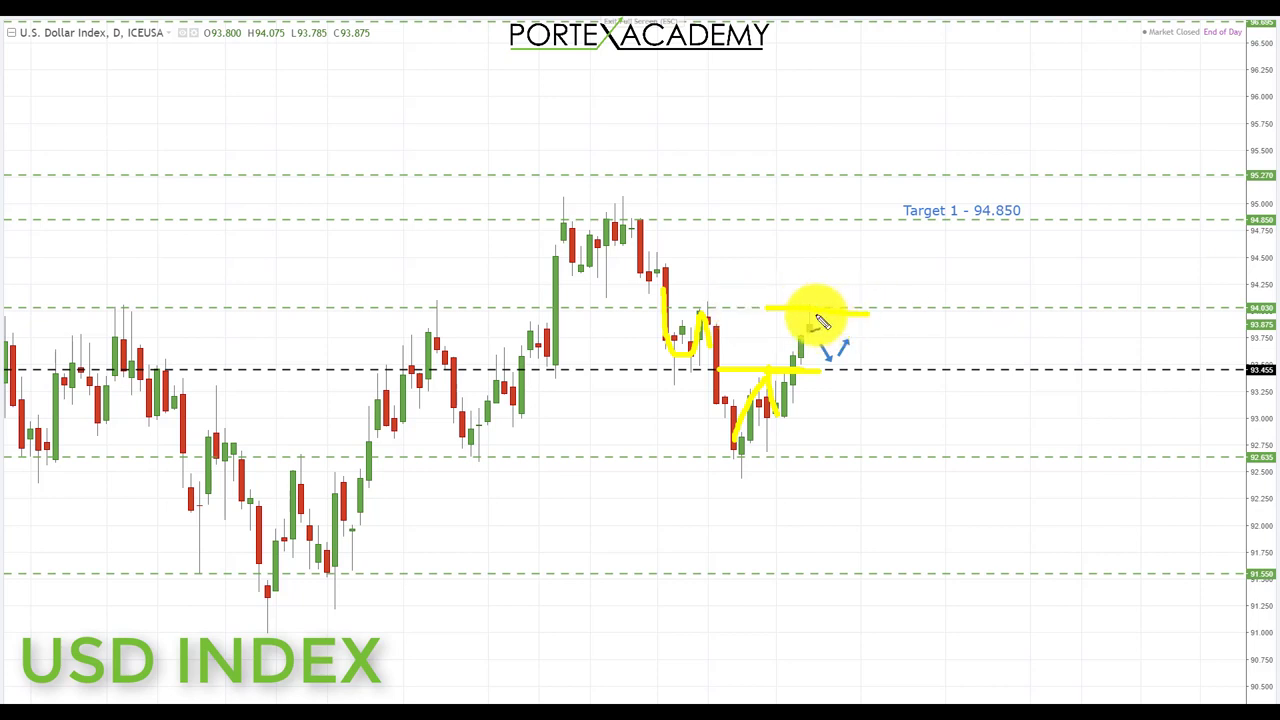
{"action": "mouse_move", "coordinate": [695, 195]}
{"action": "left_mouse_down"}
{"action": "mouse_move", "coordinate": [698, 283]}
{"action": "mouse_move", "coordinate": [686, 286]}
{"action": "left_mouse_up"}
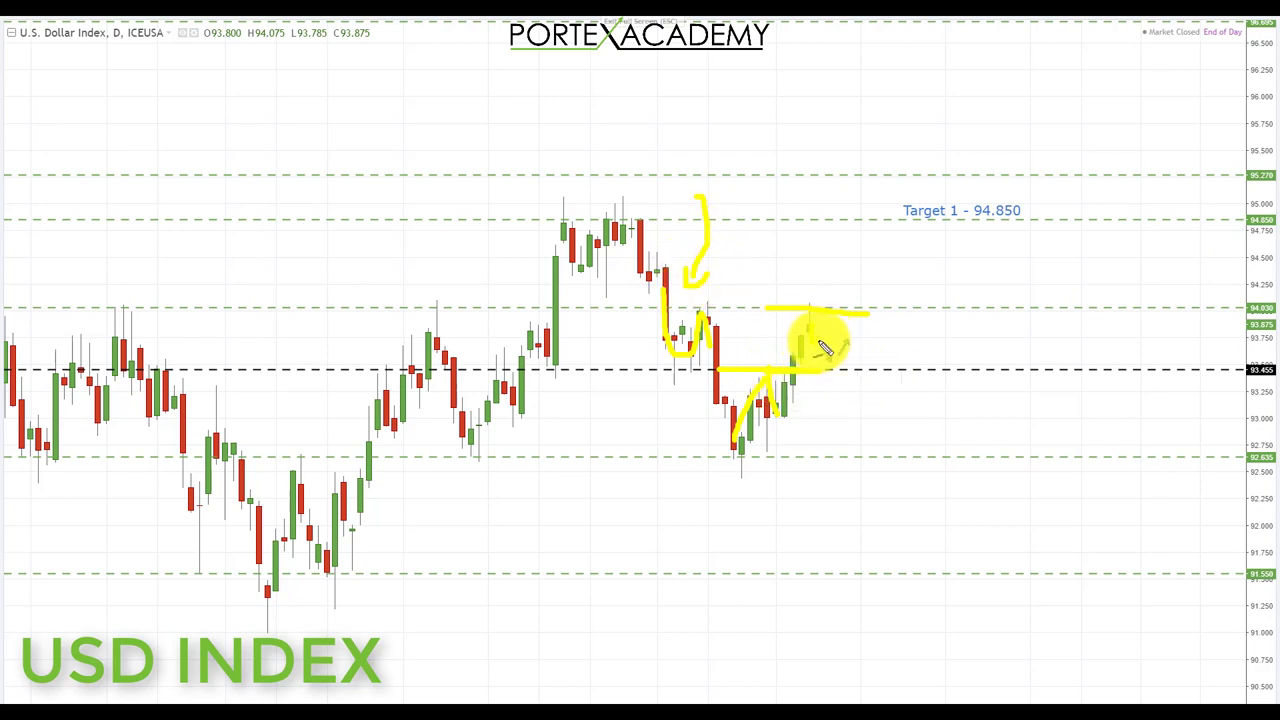
{"action": "mouse_move", "coordinate": [818, 378]}
{"action": "left_mouse_down"}
{"action": "mouse_move", "coordinate": [857, 366]}
{"action": "mouse_move", "coordinate": [887, 326]}
{"action": "mouse_move", "coordinate": [796, 310]}
{"action": "mouse_move", "coordinate": [888, 310]}
{"action": "mouse_move", "coordinate": [810, 313]}
{"action": "mouse_move", "coordinate": [890, 295]}
{"action": "left_mouse_up"}
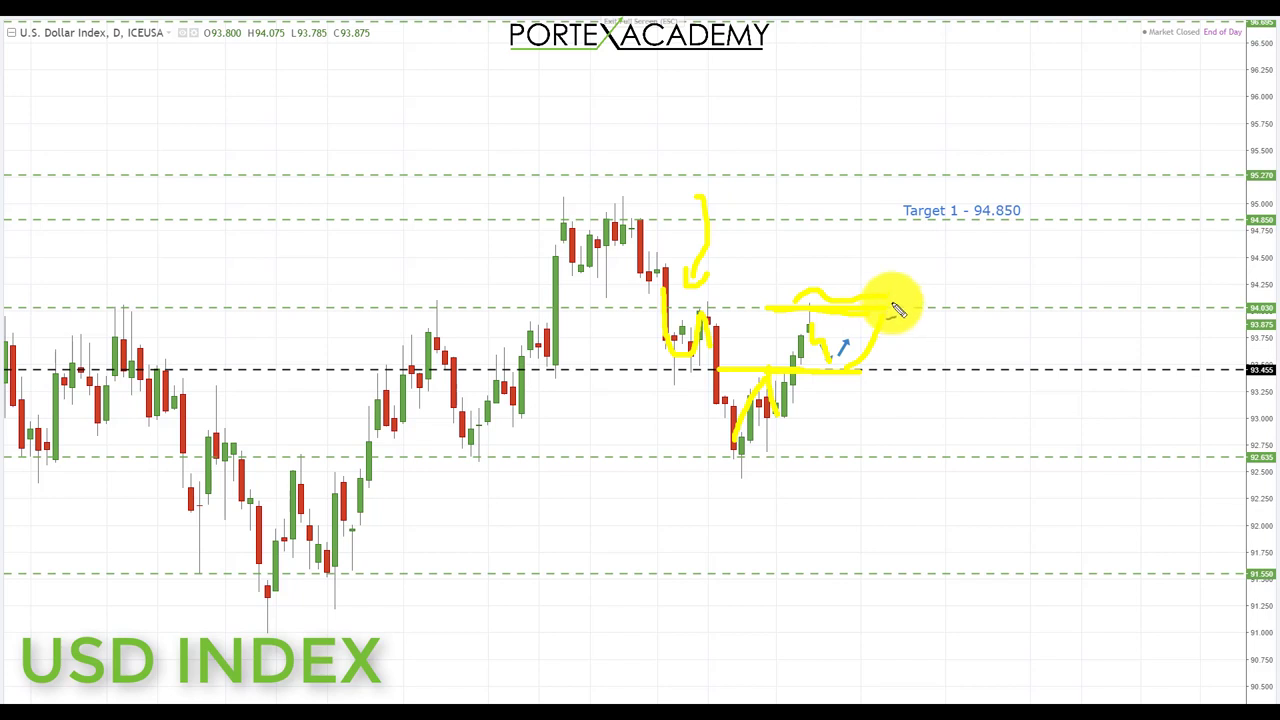
{"action": "left_click_drag", "start_coordinate": [901, 255], "coordinate": [924, 259]}
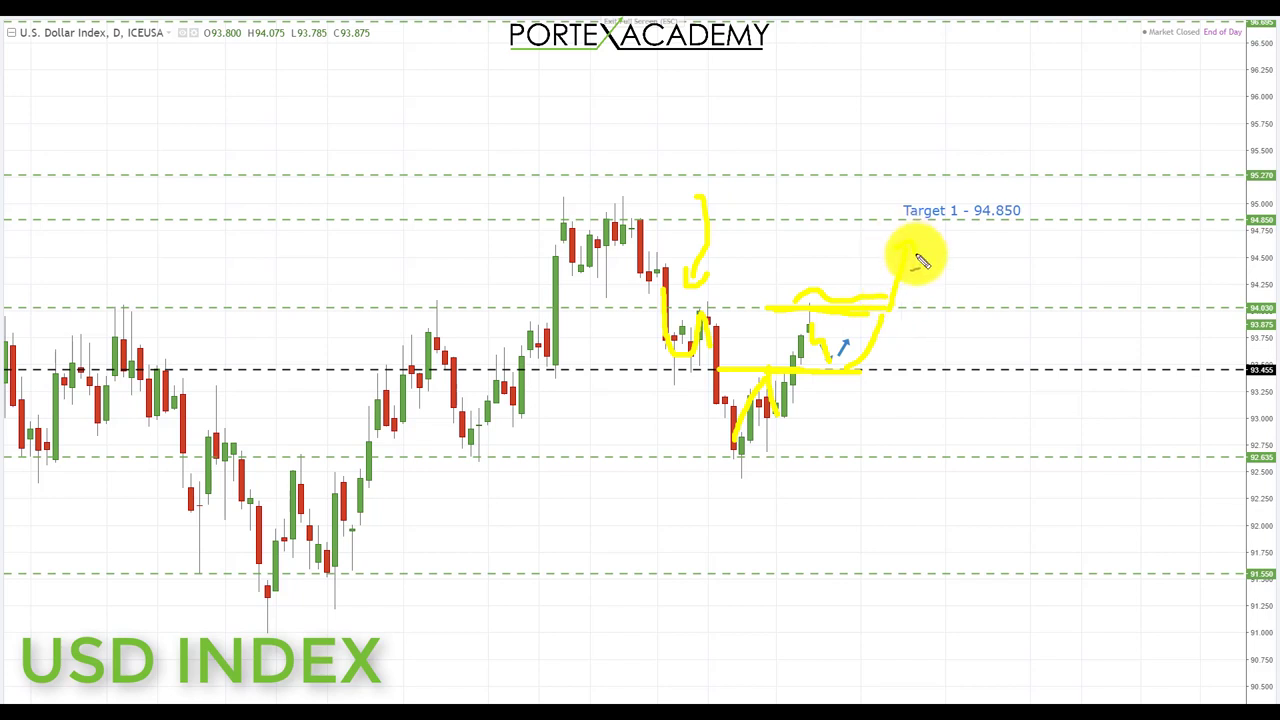
- Underline the previous highs near 94.850 and the Target 1 level, adding a left-pointing arrow above the older candles
{"action": "left_click_drag", "start_coordinate": [487, 222], "coordinate": [664, 214]}
{"action": "mouse_move", "coordinate": [348, 137]}
{"action": "left_mouse_down"}
{"action": "mouse_move", "coordinate": [200, 137]}
{"action": "mouse_move", "coordinate": [212, 166]}
{"action": "left_mouse_up"}
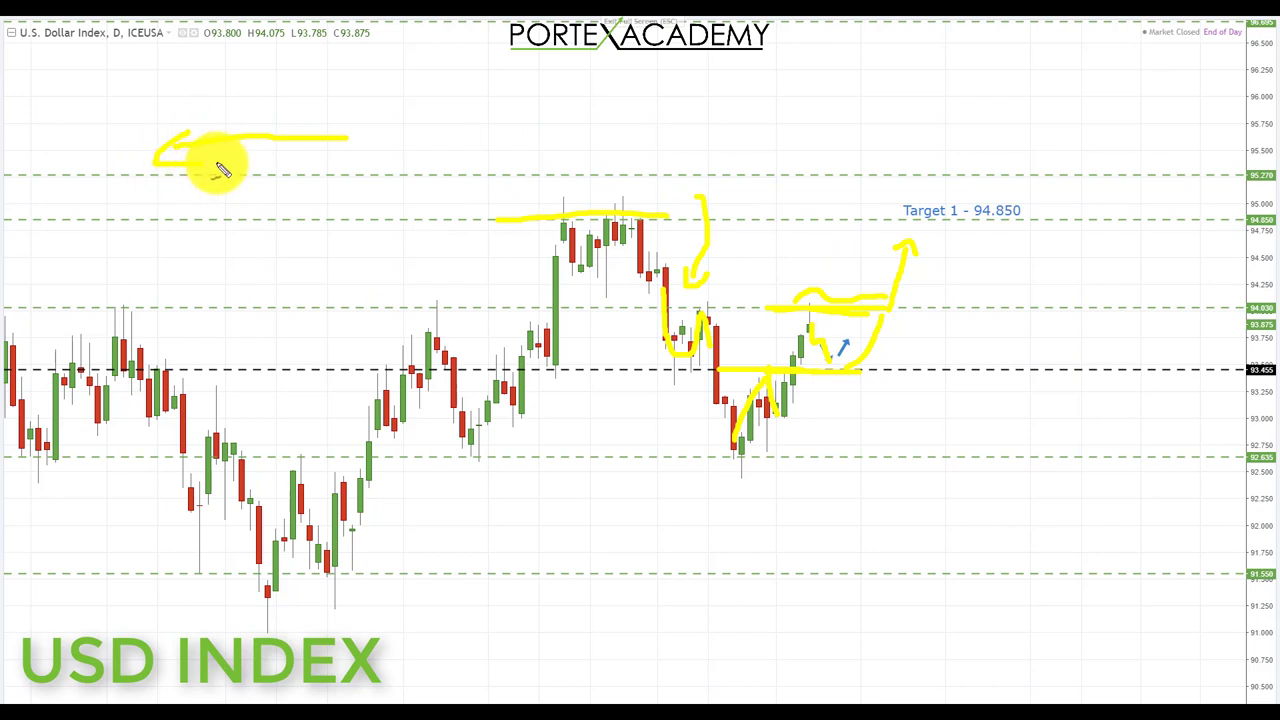
{"action": "left_click_drag", "start_coordinate": [909, 240], "coordinate": [1043, 234]}
{"action": "key", "text": "Escape"}
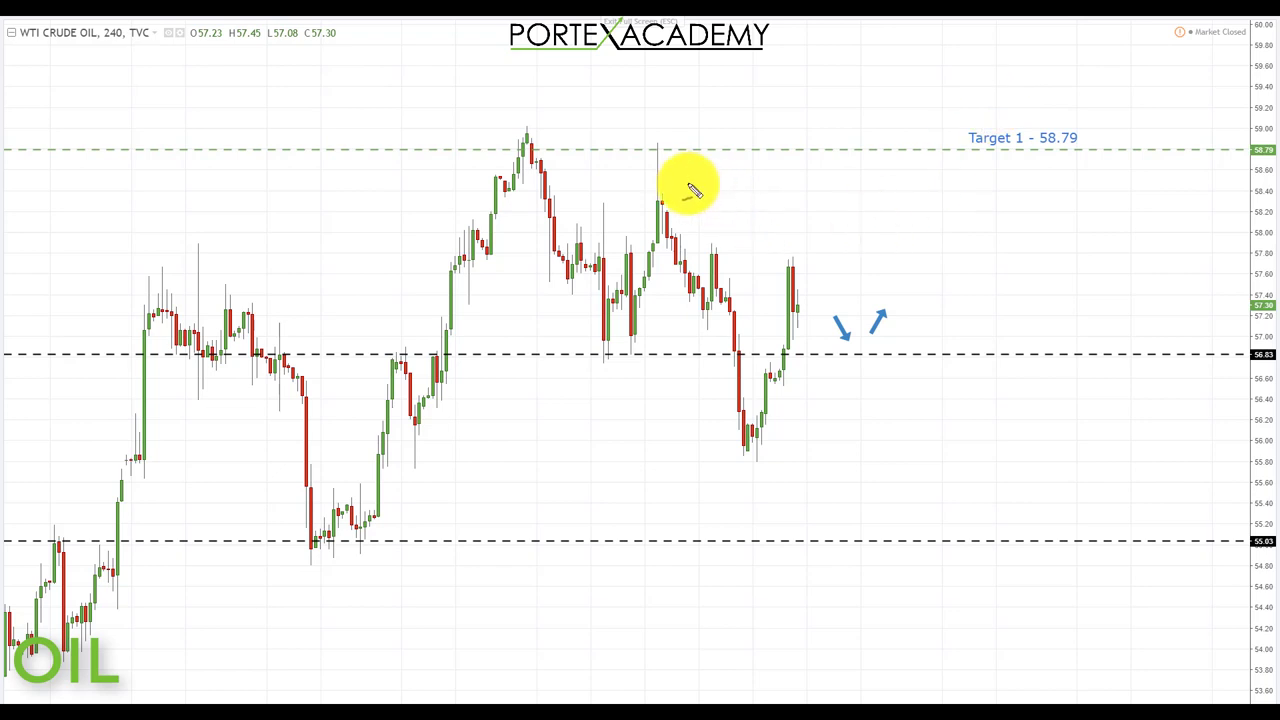
- Mark the 58.79 high on the WTI crude oil chart and trace the decline from it through the highlighted 56.83 level
{"action": "mouse_move", "coordinate": [625, 155]}
{"action": "left_mouse_down"}
{"action": "mouse_move", "coordinate": [714, 155]}
{"action": "mouse_move", "coordinate": [781, 103]}
{"action": "left_mouse_up"}
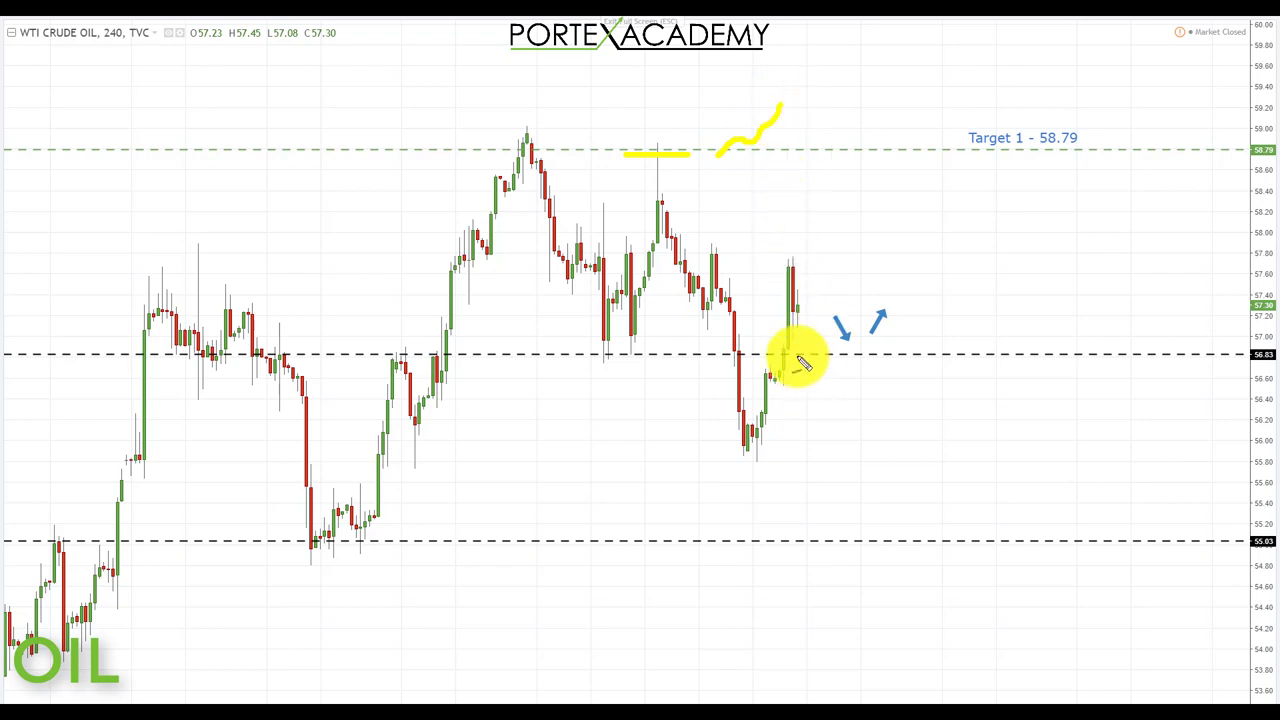
{"action": "left_click_drag", "start_coordinate": [862, 197], "coordinate": [723, 200]}
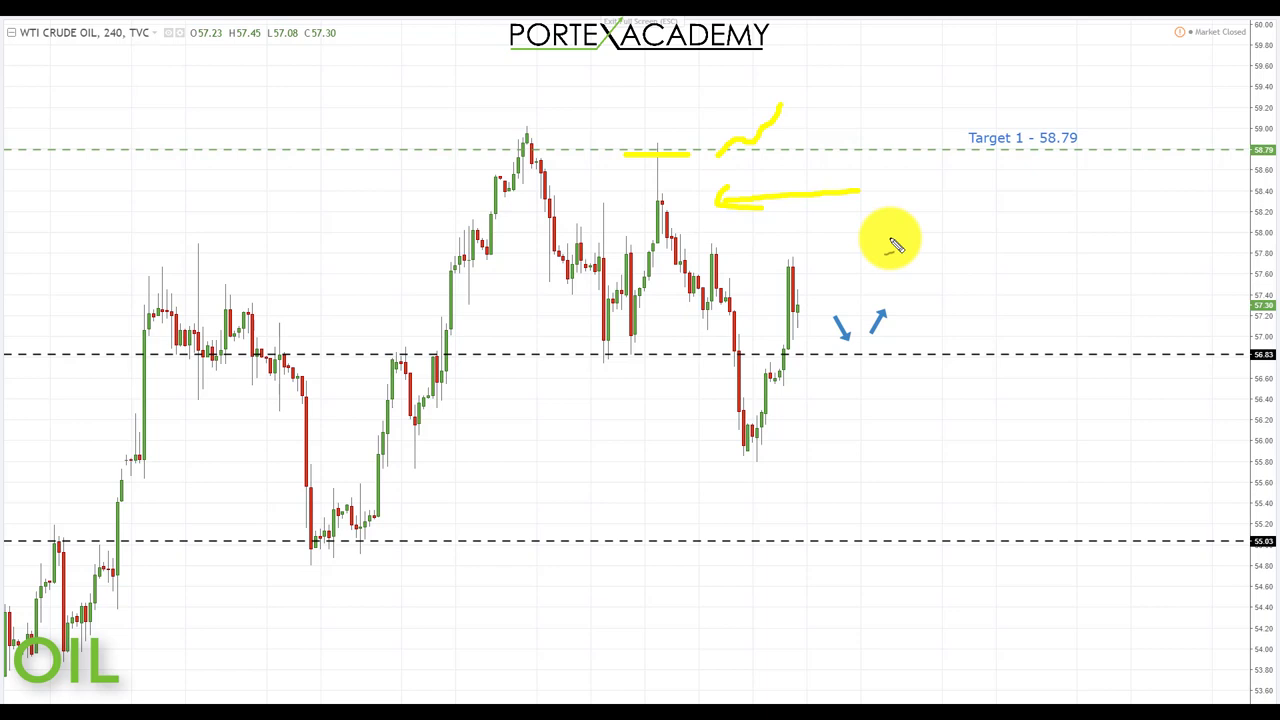
{"action": "mouse_move", "coordinate": [657, 212]}
{"action": "left_mouse_down"}
{"action": "mouse_move", "coordinate": [690, 298]}
{"action": "mouse_move", "coordinate": [704, 282]}
{"action": "mouse_move", "coordinate": [732, 328]}
{"action": "mouse_move", "coordinate": [745, 425]}
{"action": "mouse_move", "coordinate": [748, 388]}
{"action": "left_mouse_up"}
{"action": "left_click_drag", "start_coordinate": [651, 354], "coordinate": [750, 354]}
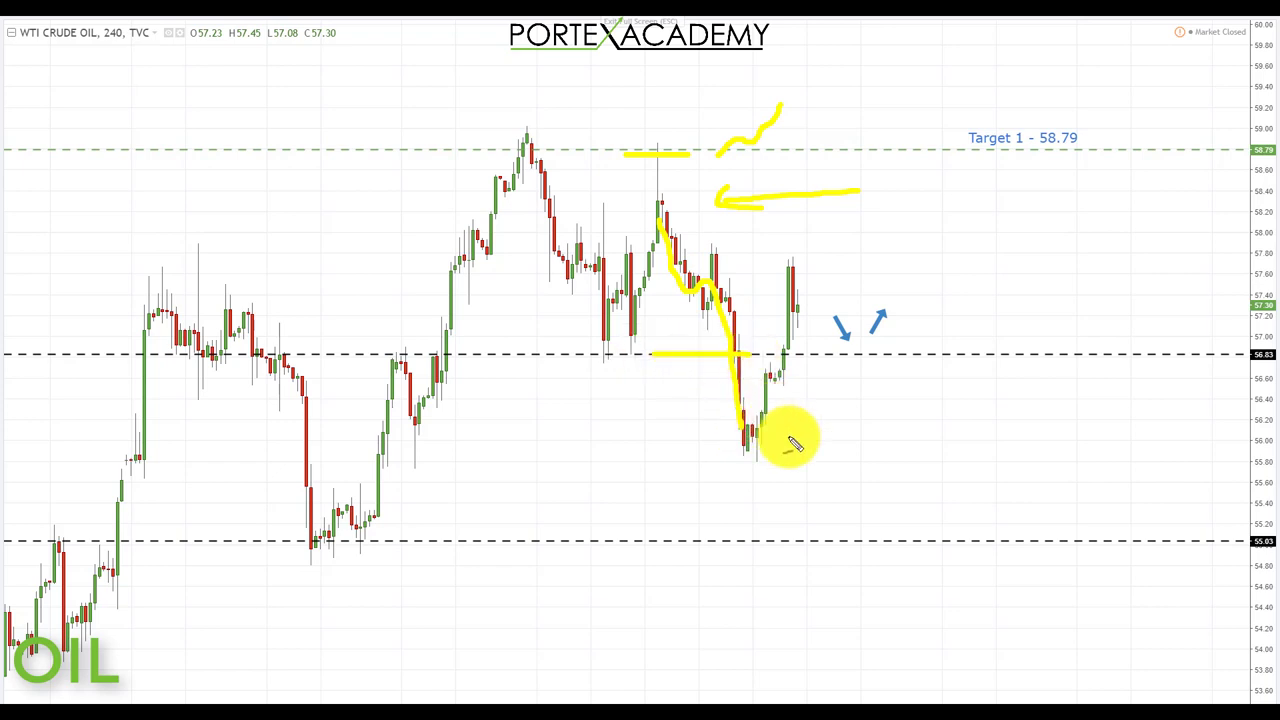
- Trace the oil rebound and expected pullback, highlighting the 56.83 level and circling the retest area on it
{"action": "left_click_drag", "start_coordinate": [757, 450], "coordinate": [790, 295]}
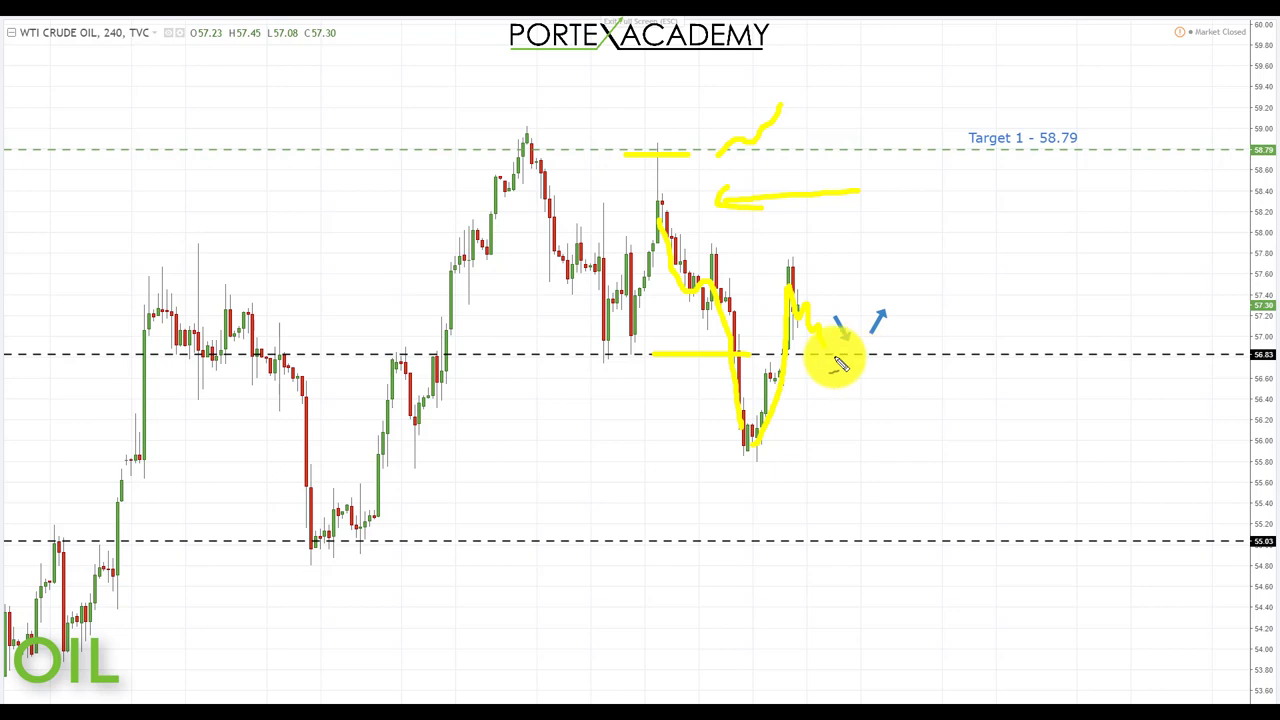
{"action": "left_click_drag", "start_coordinate": [763, 365], "coordinate": [865, 358]}
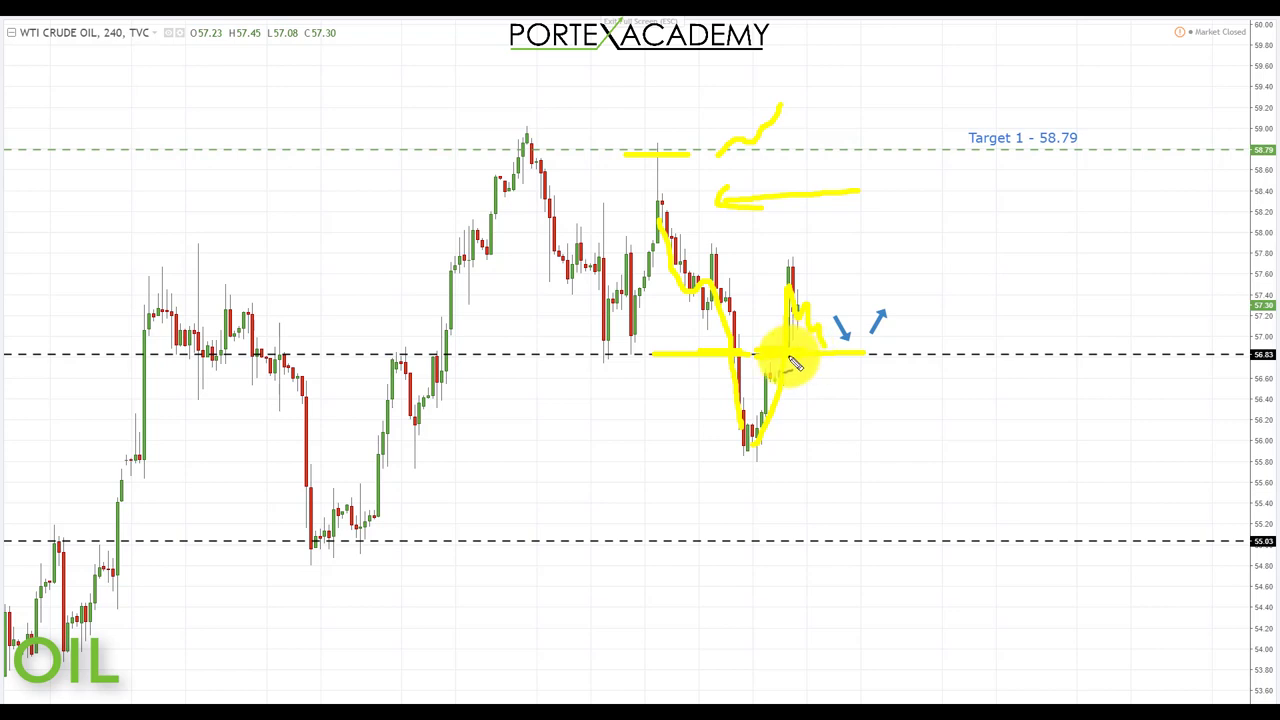
{"action": "mouse_move", "coordinate": [834, 334]}
{"action": "left_mouse_down"}
{"action": "mouse_move", "coordinate": [820, 351]}
{"action": "mouse_move", "coordinate": [828, 318]}
{"action": "left_mouse_up"}
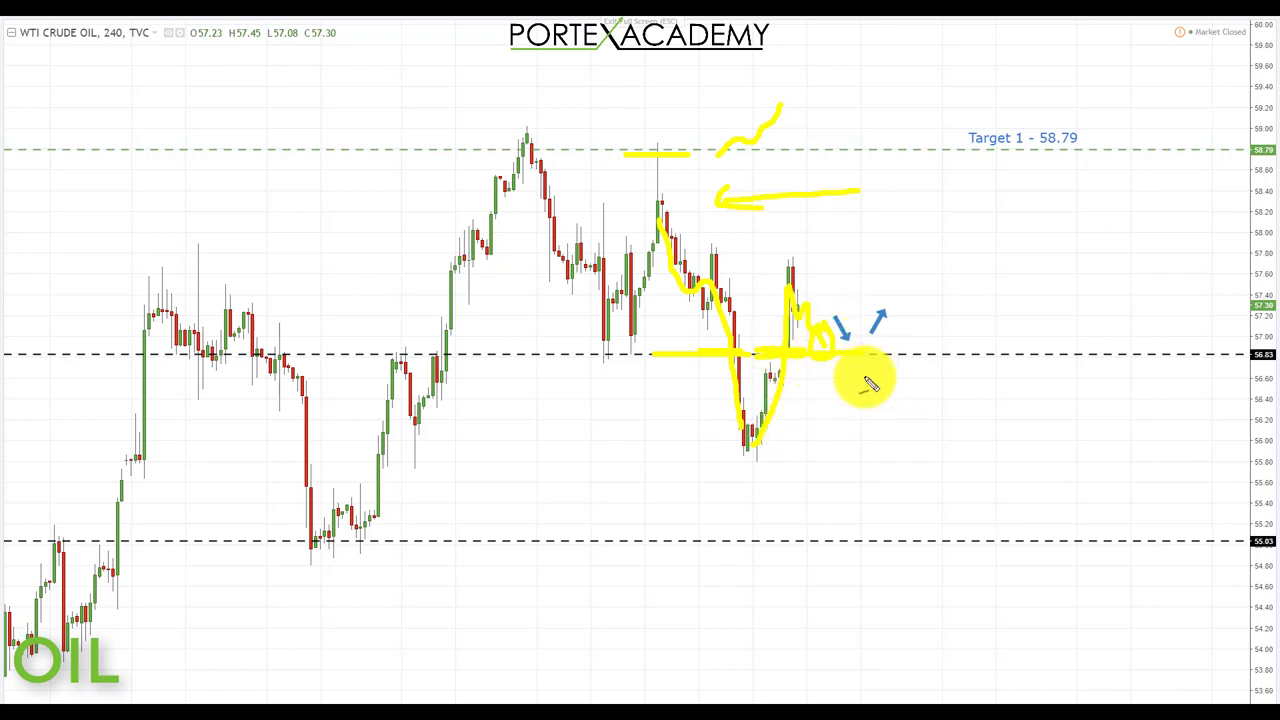
- Draw an arrow from the 56.83 retest up to the 58.79 target, trace the earlier uptrend and underline Target 1
{"action": "mouse_move", "coordinate": [834, 352]}
{"action": "left_mouse_down"}
{"action": "mouse_move", "coordinate": [894, 271]}
{"action": "mouse_move", "coordinate": [921, 188]}
{"action": "mouse_move", "coordinate": [890, 200]}
{"action": "mouse_move", "coordinate": [916, 166]}
{"action": "mouse_move", "coordinate": [932, 208]}
{"action": "left_mouse_up"}
{"action": "left_click_drag", "start_coordinate": [333, 582], "coordinate": [523, 152]}
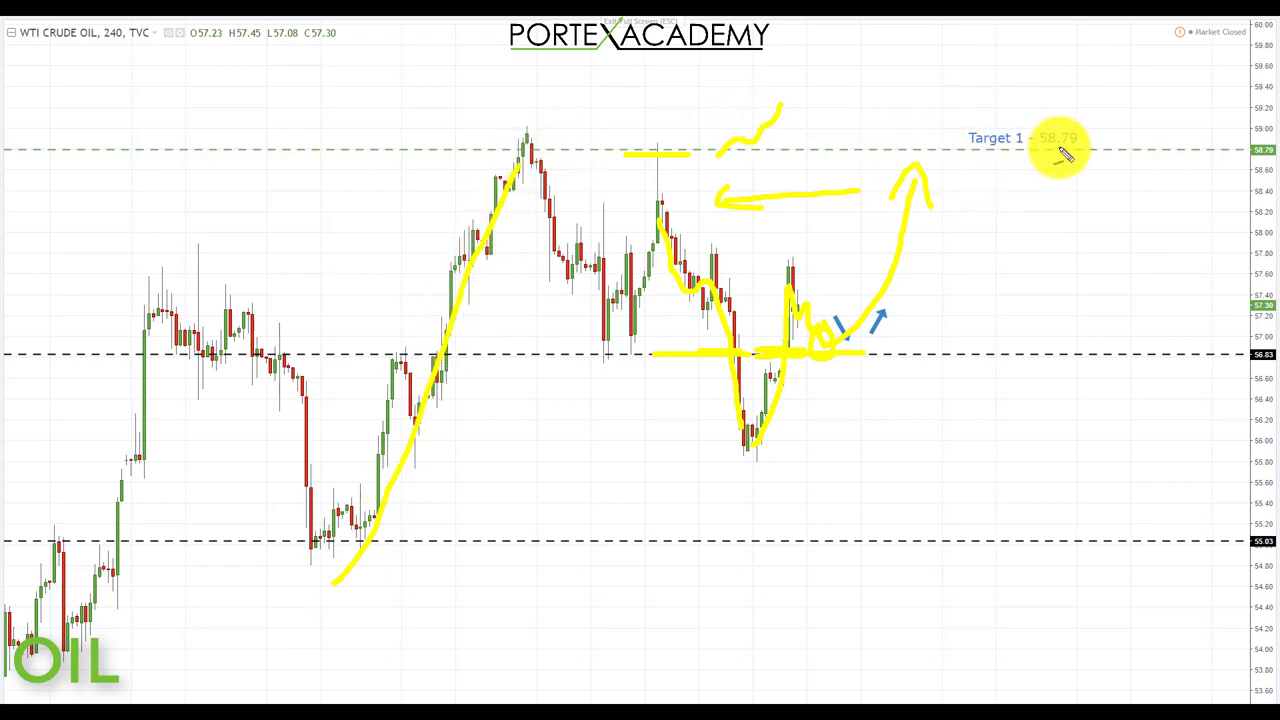
{"action": "left_click_drag", "start_coordinate": [1015, 158], "coordinate": [1080, 155]}
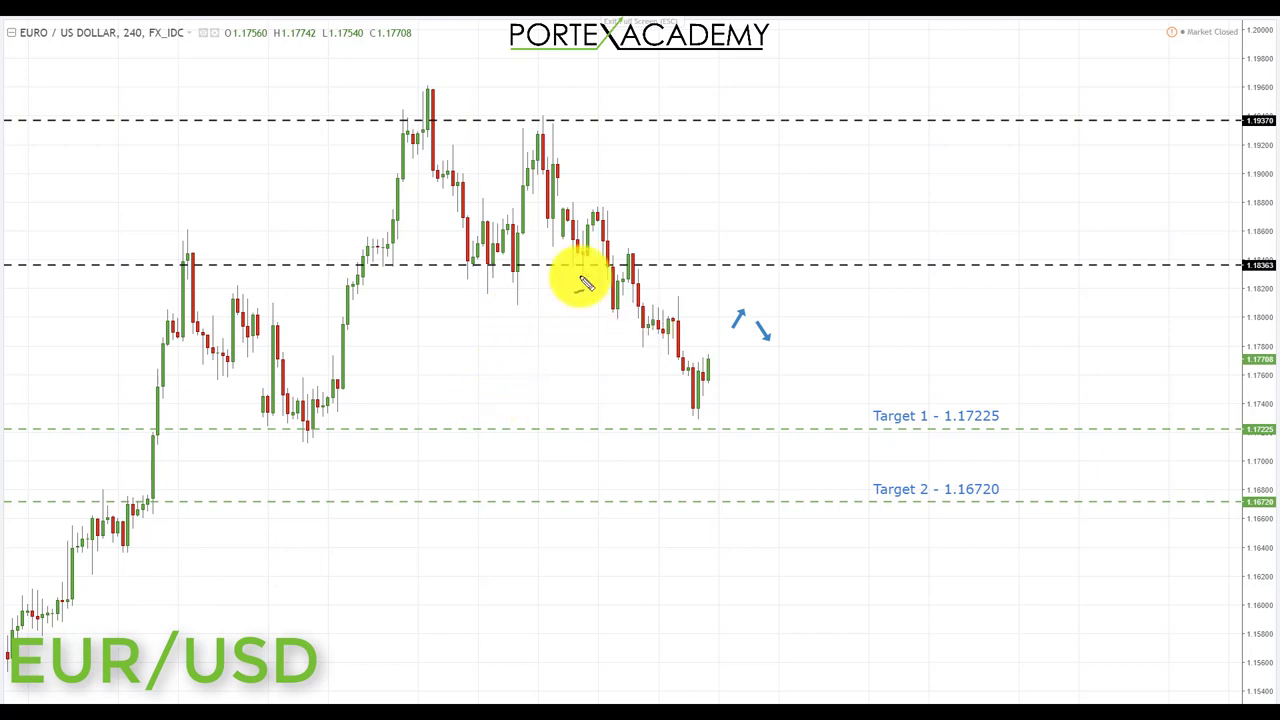
- Highlight the 1.18363 and 1.17225 levels on the EUR/USD chart and sketch the current upward bounce between them
{"action": "left_click_drag", "start_coordinate": [468, 274], "coordinate": [638, 272]}
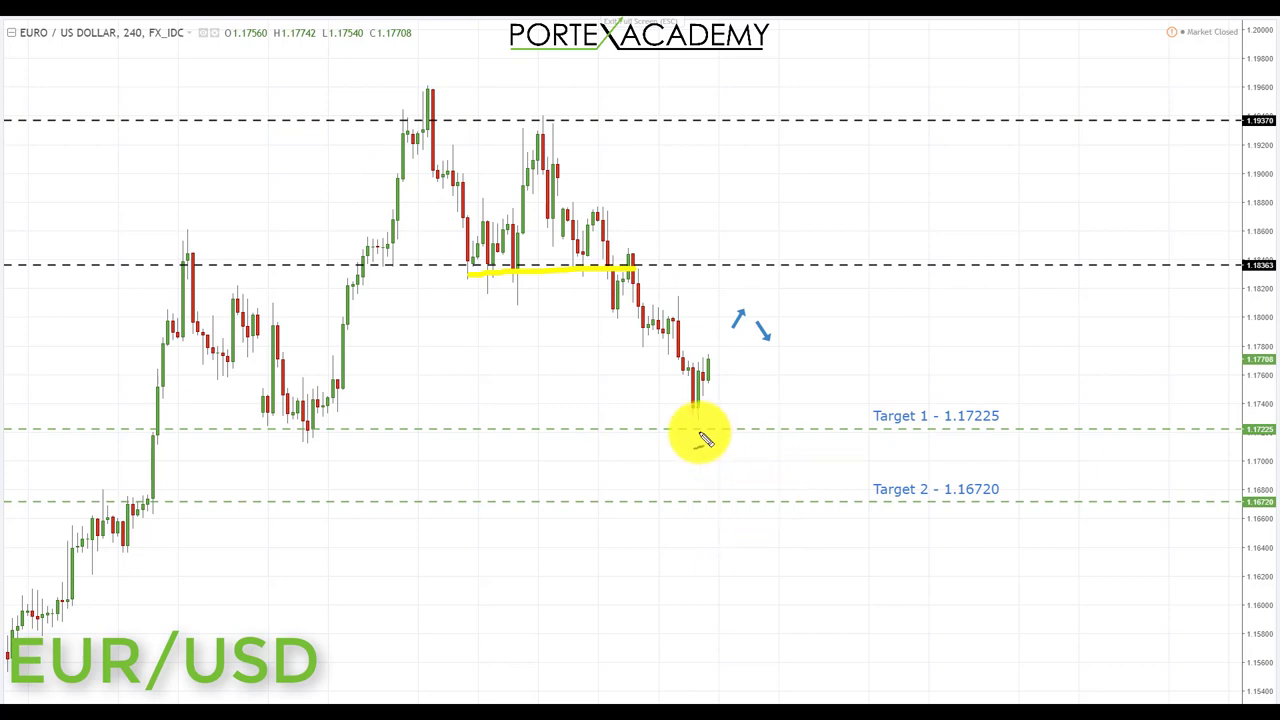
{"action": "left_click_drag", "start_coordinate": [662, 430], "coordinate": [784, 446]}
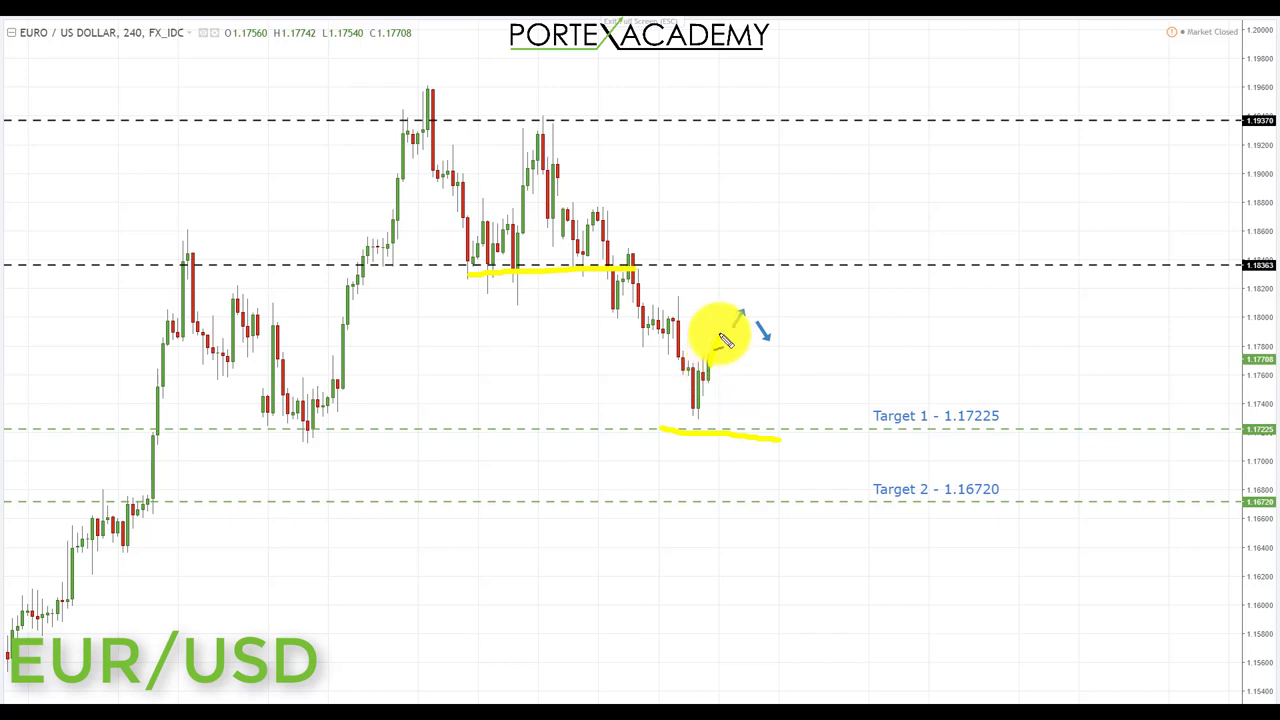
{"action": "left_click_drag", "start_coordinate": [707, 378], "coordinate": [720, 330]}
{"action": "left_click_drag", "start_coordinate": [678, 268], "coordinate": [808, 266]}
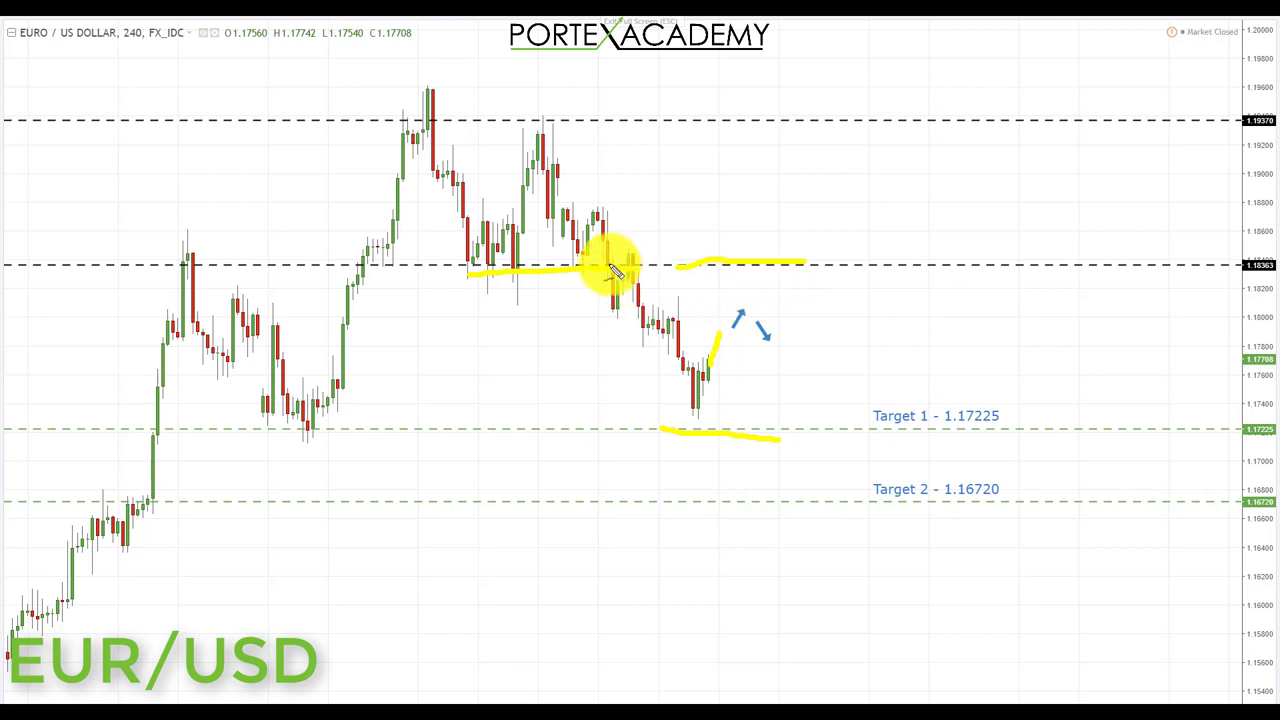
- Circle the last EUR/USD retest of 1.18363 and outline an entry zone just below that level above the blue arrows
{"action": "mouse_move", "coordinate": [624, 266]}
{"action": "left_mouse_down"}
{"action": "mouse_move", "coordinate": [637, 251]}
{"action": "mouse_move", "coordinate": [638, 262]}
{"action": "left_mouse_up"}
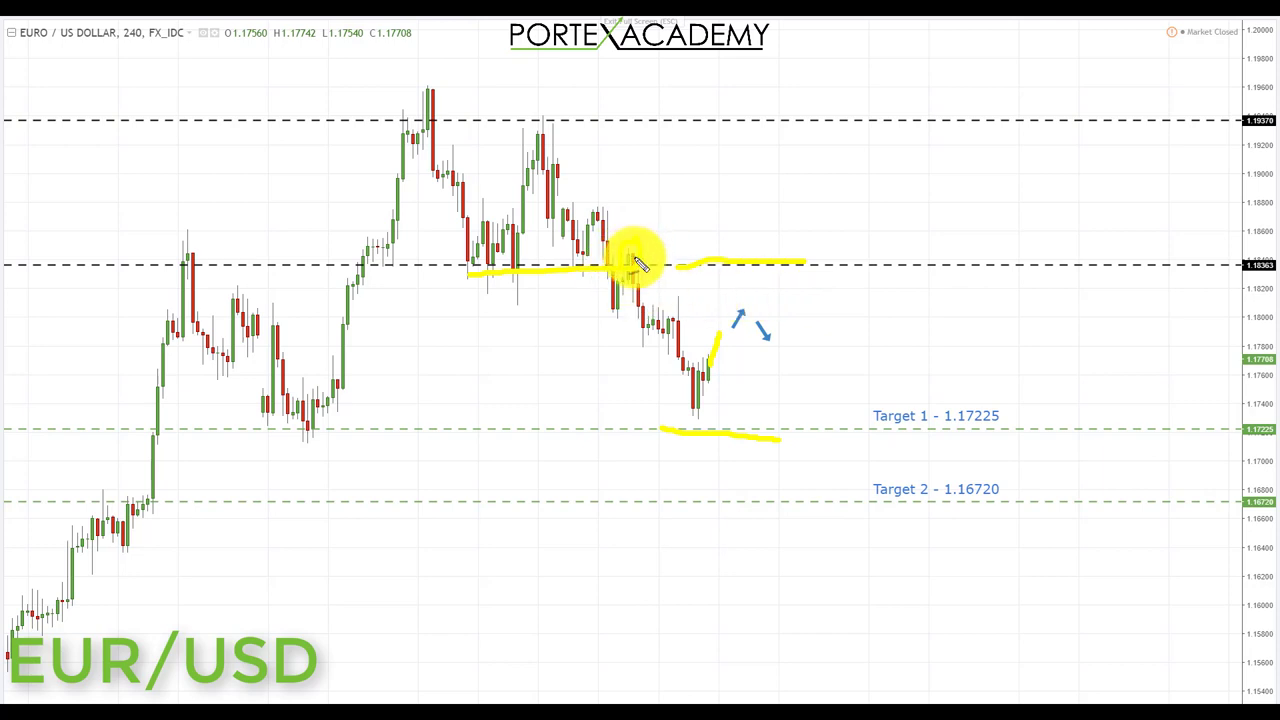
{"action": "mouse_move", "coordinate": [732, 326]}
{"action": "left_mouse_down"}
{"action": "mouse_move", "coordinate": [745, 312]}
{"action": "mouse_move", "coordinate": [770, 340]}
{"action": "left_mouse_up"}
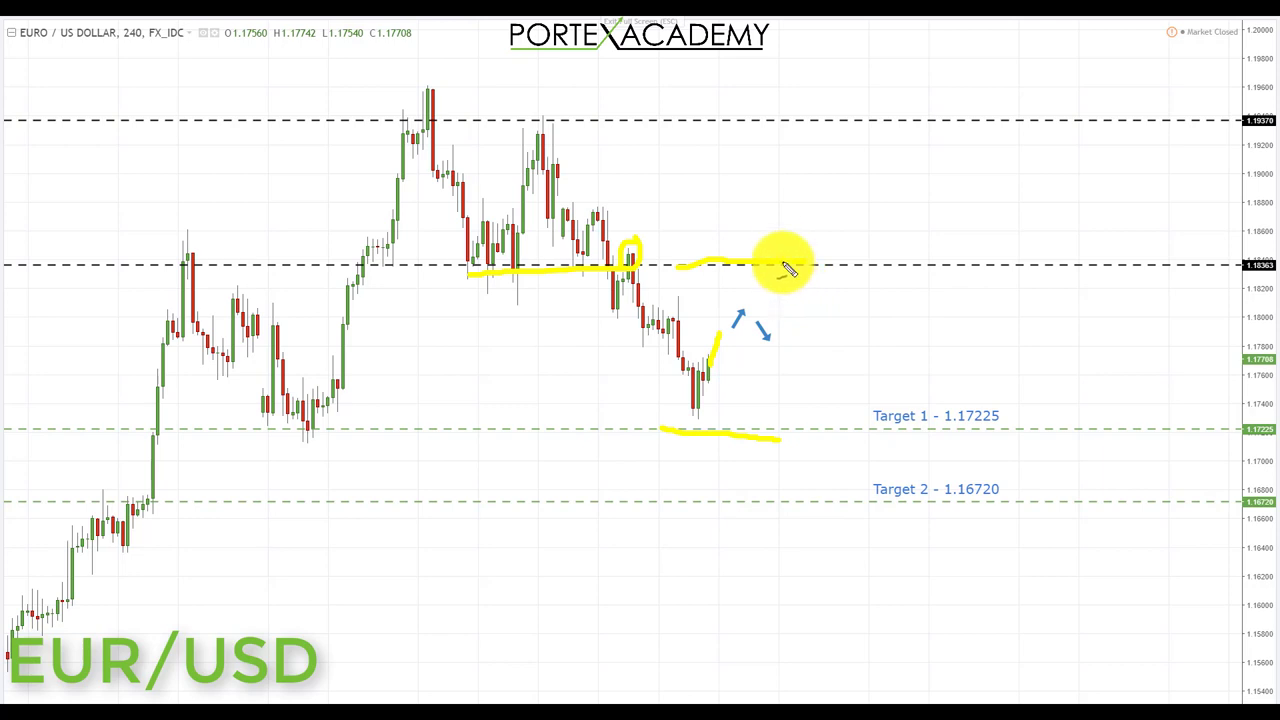
{"action": "mouse_move", "coordinate": [806, 263]}
{"action": "left_mouse_down"}
{"action": "mouse_move", "coordinate": [699, 275]}
{"action": "mouse_move", "coordinate": [695, 290]}
{"action": "mouse_move", "coordinate": [792, 297]}
{"action": "mouse_move", "coordinate": [790, 265]}
{"action": "left_mouse_up"}
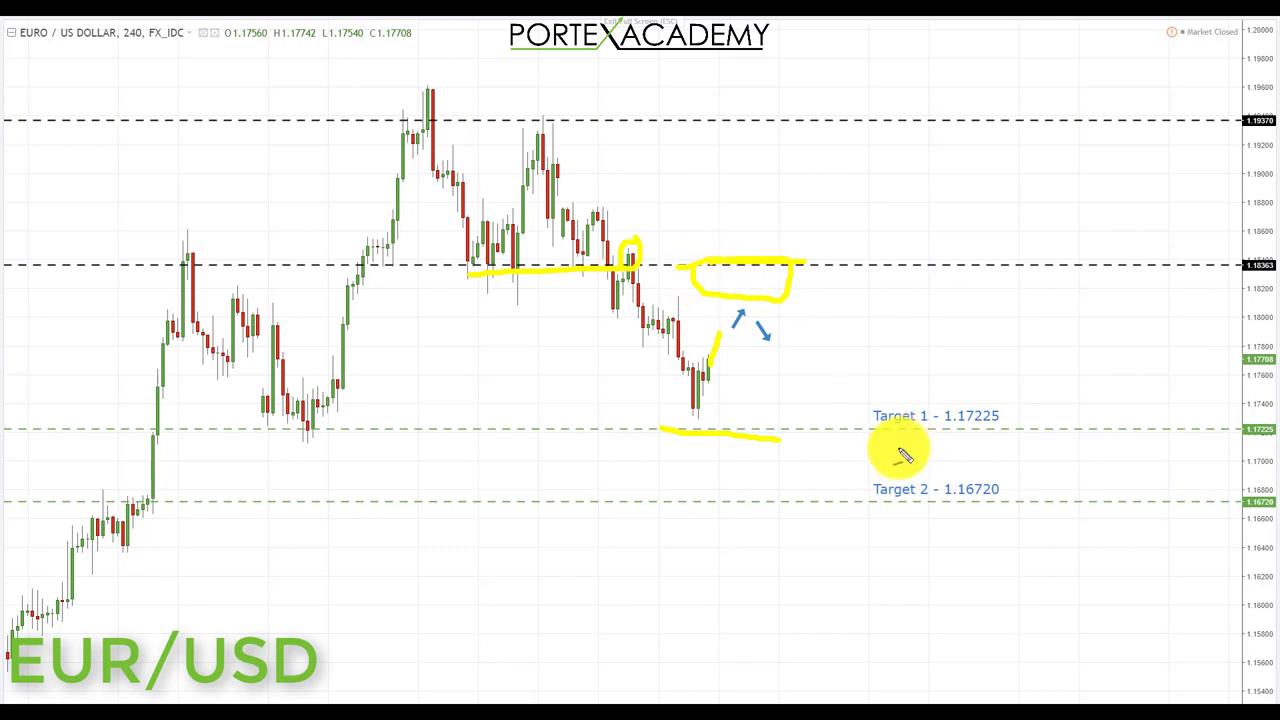
- Sketch the projected EUR/USD drop from the entry zone through 1.17225 toward 1.16720, underlining Target 1 and Target 2
{"action": "mouse_move", "coordinate": [765, 303]}
{"action": "left_mouse_down"}
{"action": "mouse_move", "coordinate": [795, 425]}
{"action": "mouse_move", "coordinate": [775, 428]}
{"action": "mouse_move", "coordinate": [792, 432]}
{"action": "left_mouse_up"}
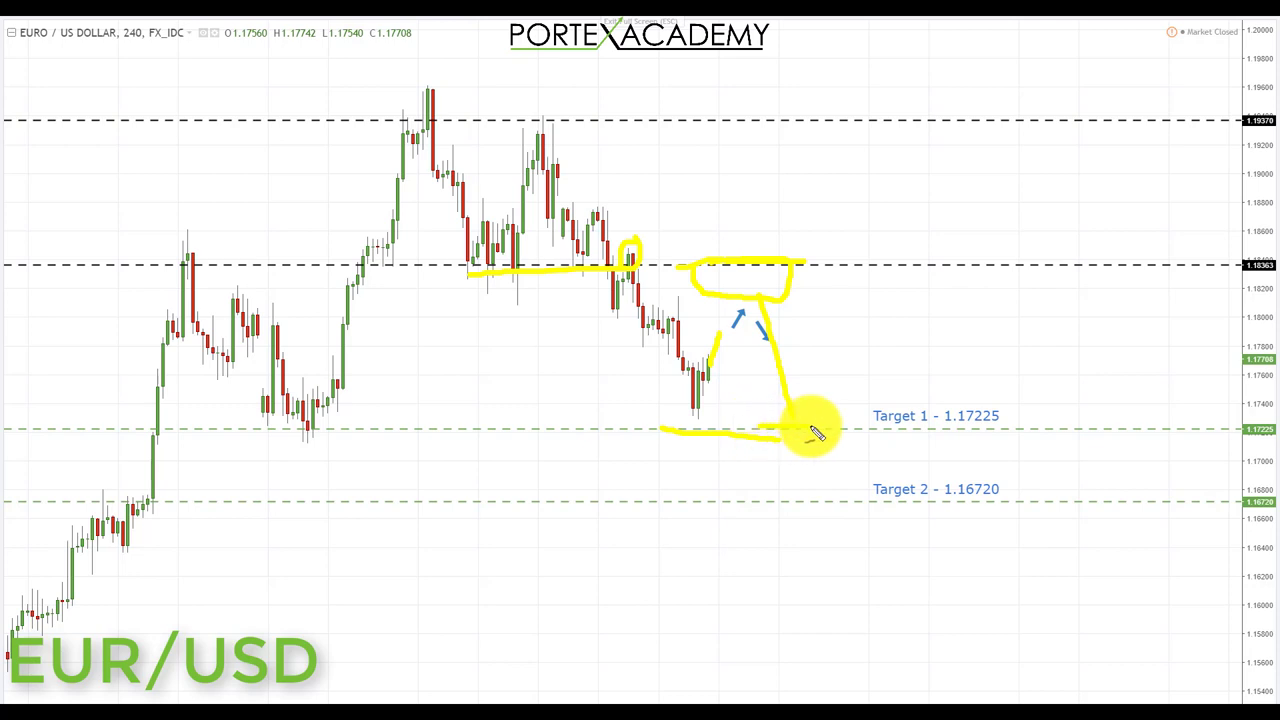
{"action": "left_click_drag", "start_coordinate": [937, 430], "coordinate": [1010, 436]}
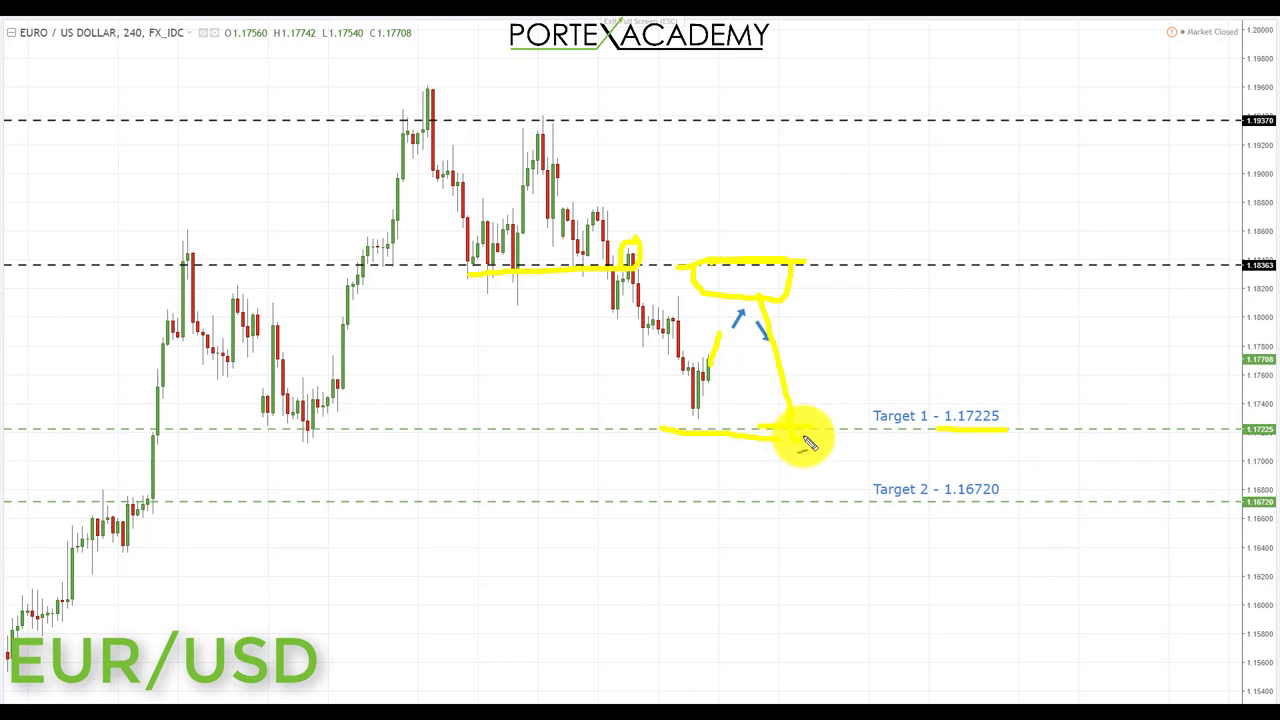
{"action": "left_click_drag", "start_coordinate": [810, 450], "coordinate": [828, 491]}
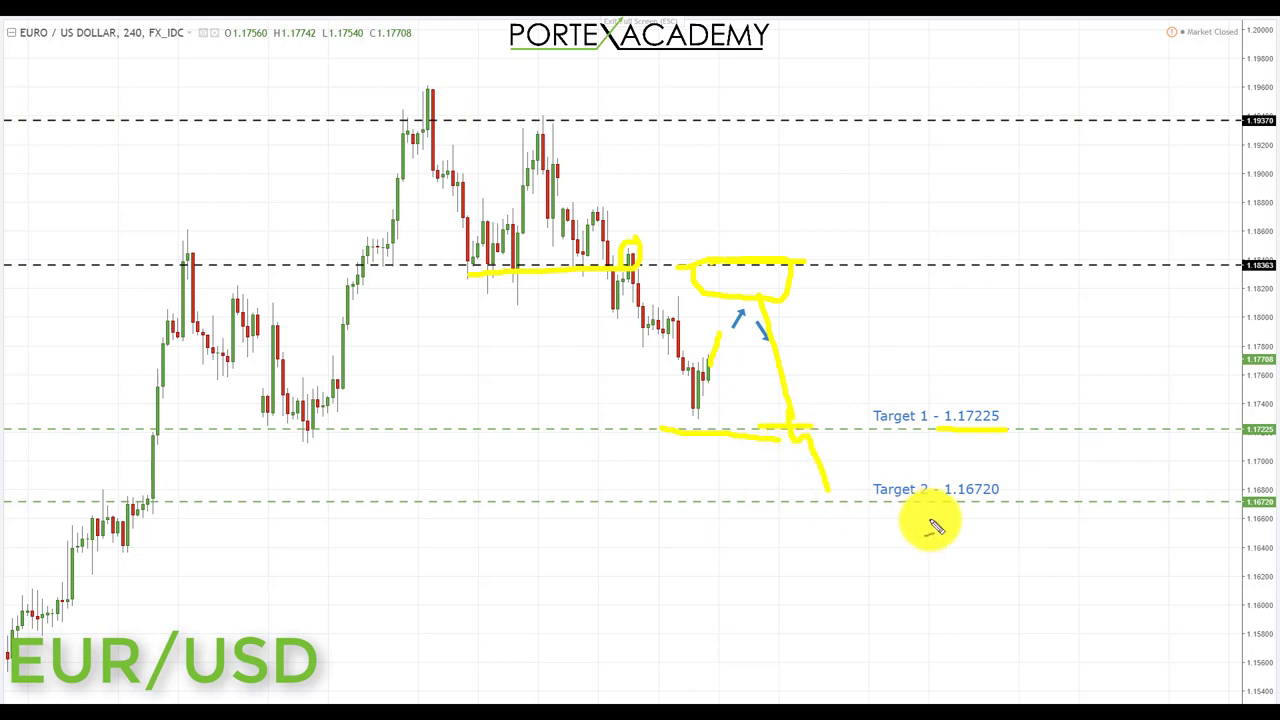
{"action": "left_click_drag", "start_coordinate": [882, 517], "coordinate": [999, 510]}
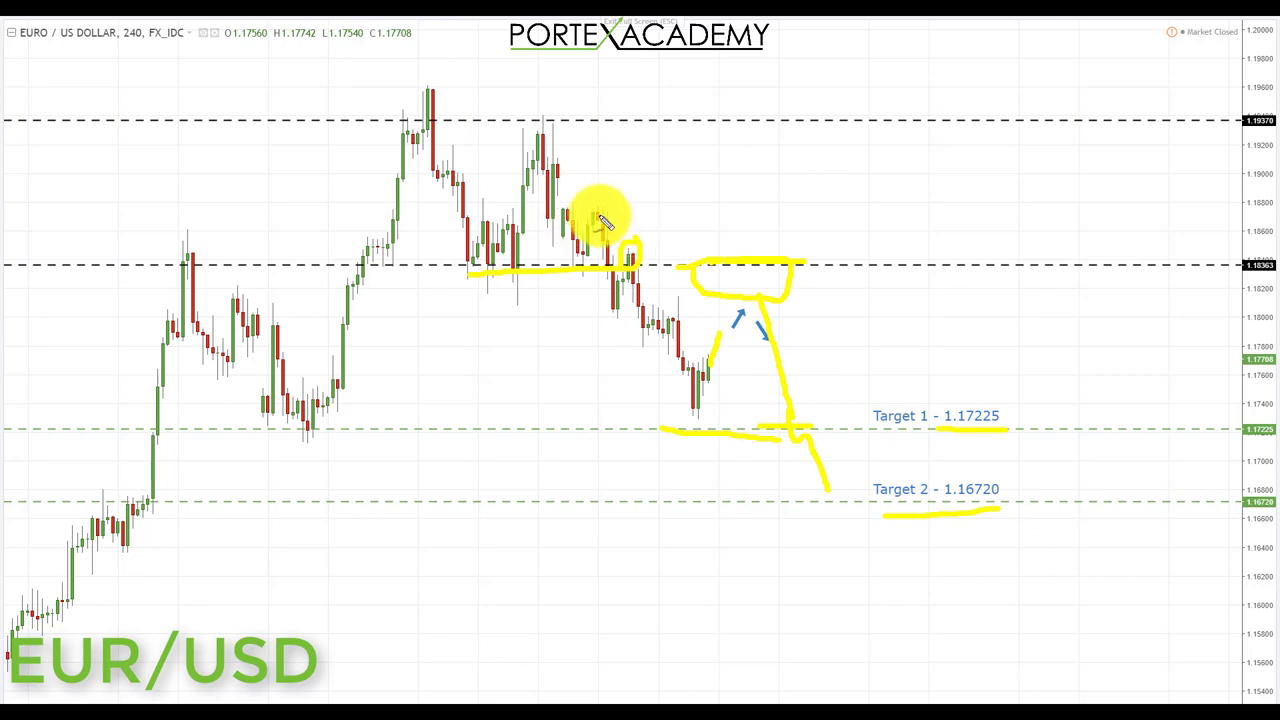
{"action": "left_click_drag", "start_coordinate": [40, 58], "coordinate": [106, 50]}
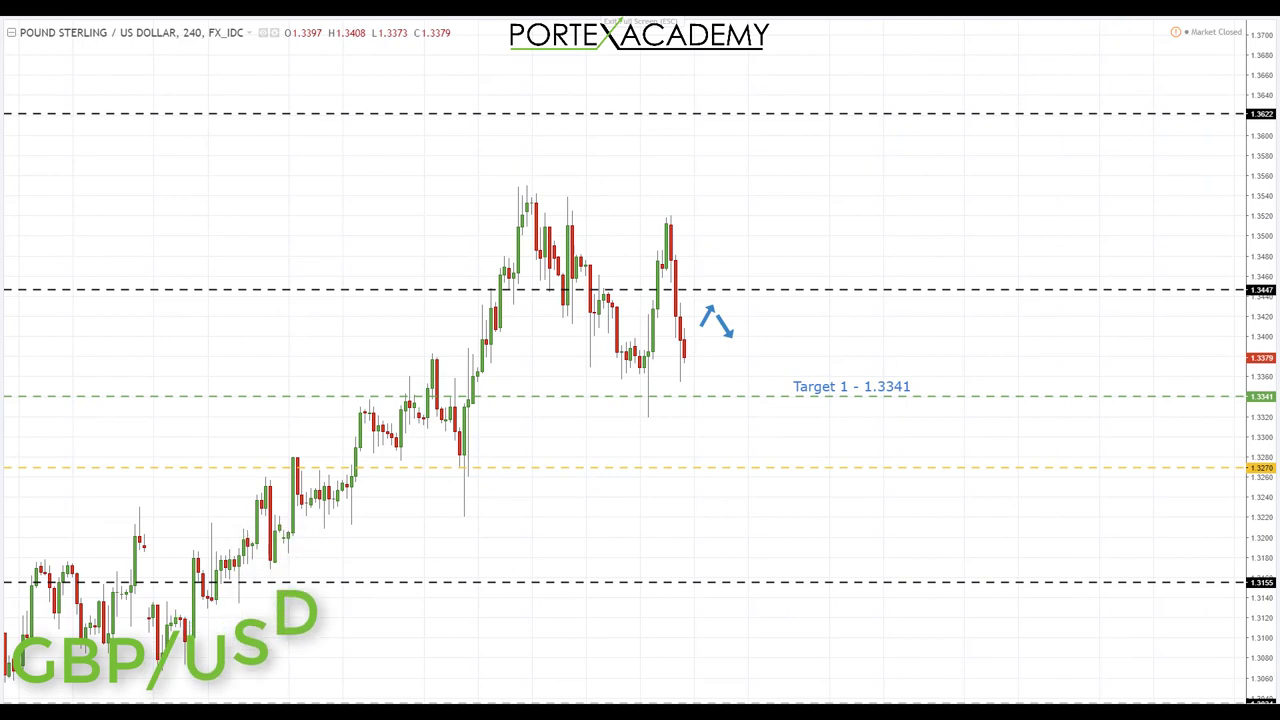
- Trace the GBP/USD rally, the declines from its highs, and the latest drop with a bounce toward 1.3447
{"action": "mouse_move", "coordinate": [458, 462]}
{"action": "left_mouse_down"}
{"action": "mouse_move", "coordinate": [531, 208]}
{"action": "mouse_move", "coordinate": [622, 351]}
{"action": "left_mouse_up"}
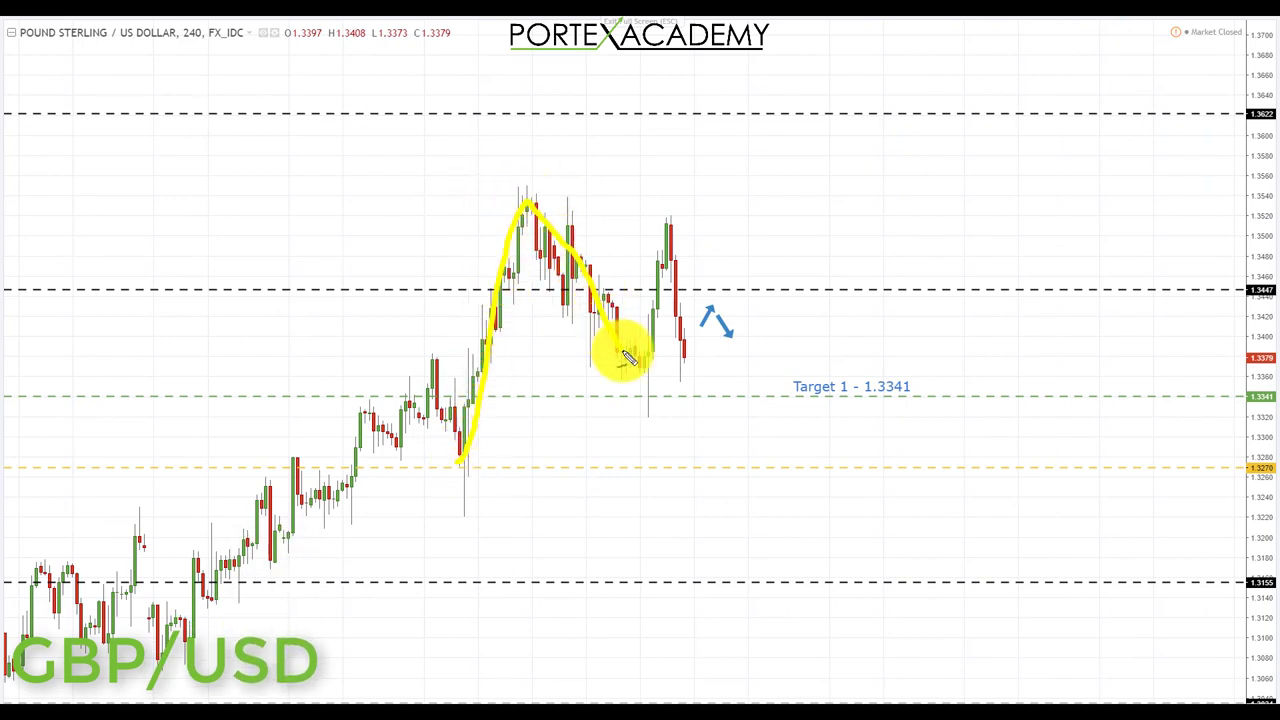
{"action": "mouse_move", "coordinate": [563, 205]}
{"action": "left_mouse_down"}
{"action": "mouse_move", "coordinate": [598, 252]}
{"action": "mouse_move", "coordinate": [612, 322]}
{"action": "mouse_move", "coordinate": [638, 356]}
{"action": "left_mouse_up"}
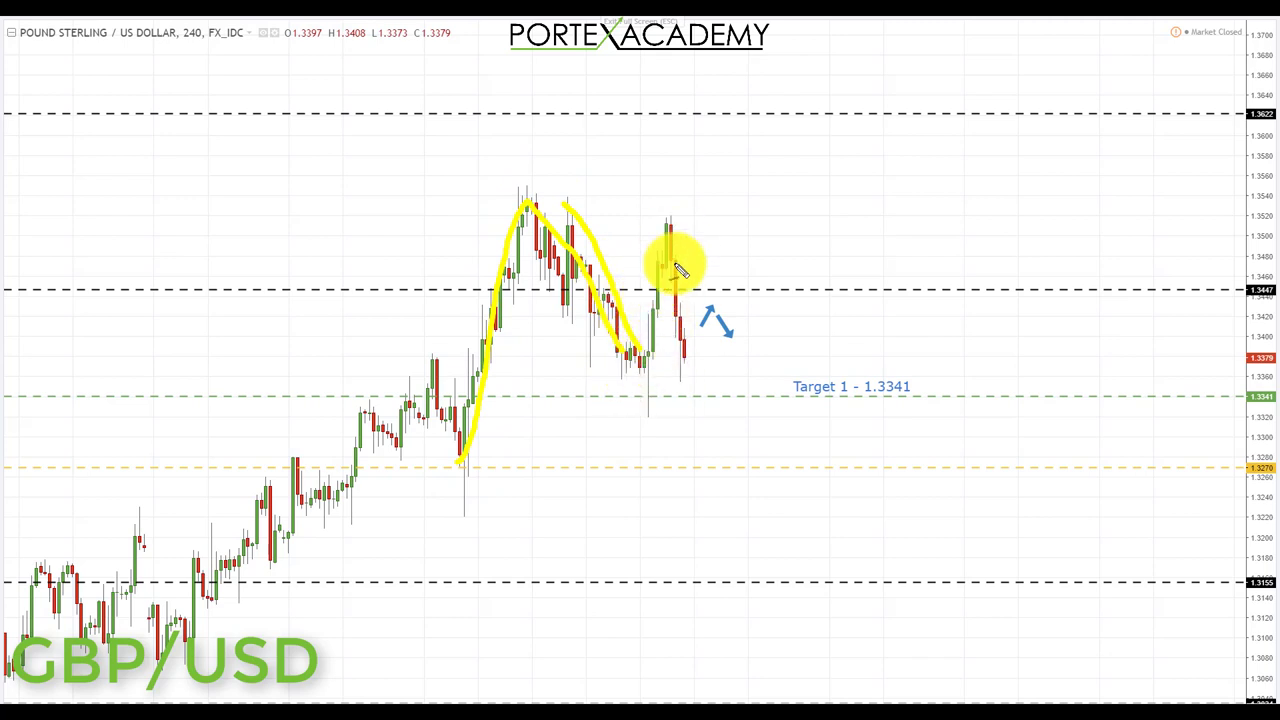
{"action": "left_click_drag", "start_coordinate": [673, 224], "coordinate": [684, 309]}
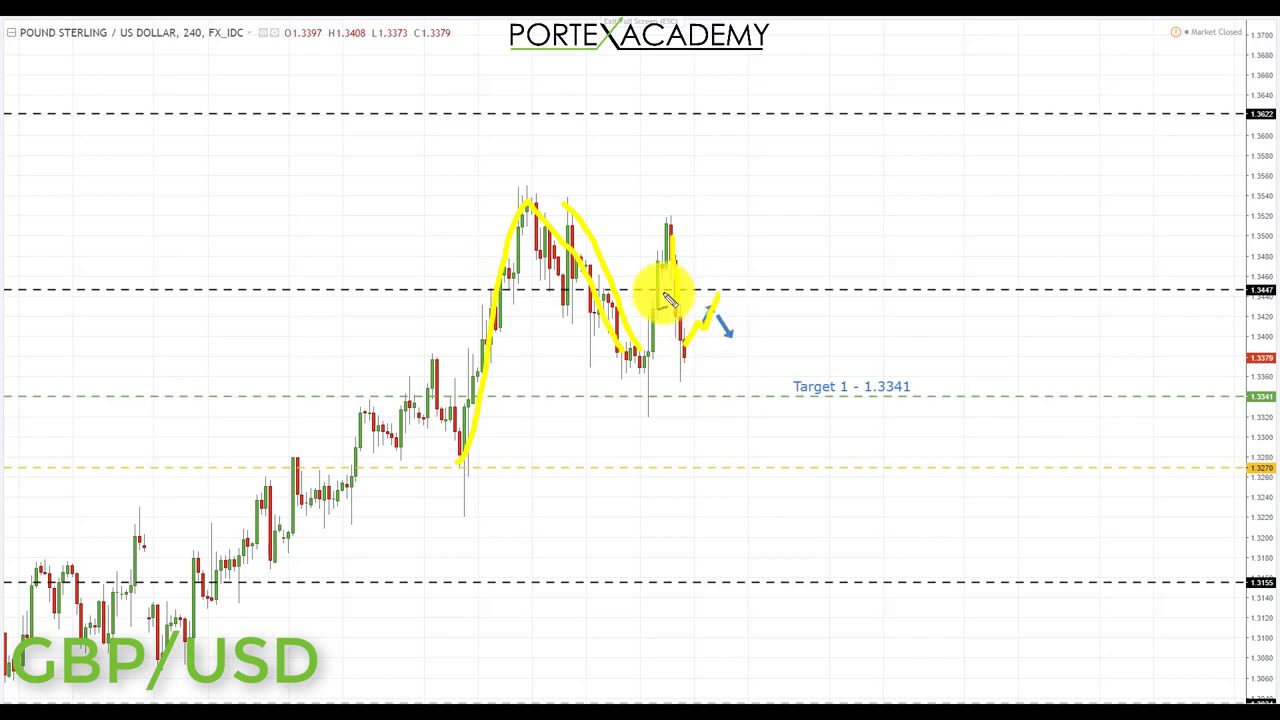
- Highlight and circle the 1.3447 retest area on GBP/USD, and sketch the projected drop to 1.3341 with a rebound
{"action": "left_click_drag", "start_coordinate": [688, 293], "coordinate": [735, 290]}
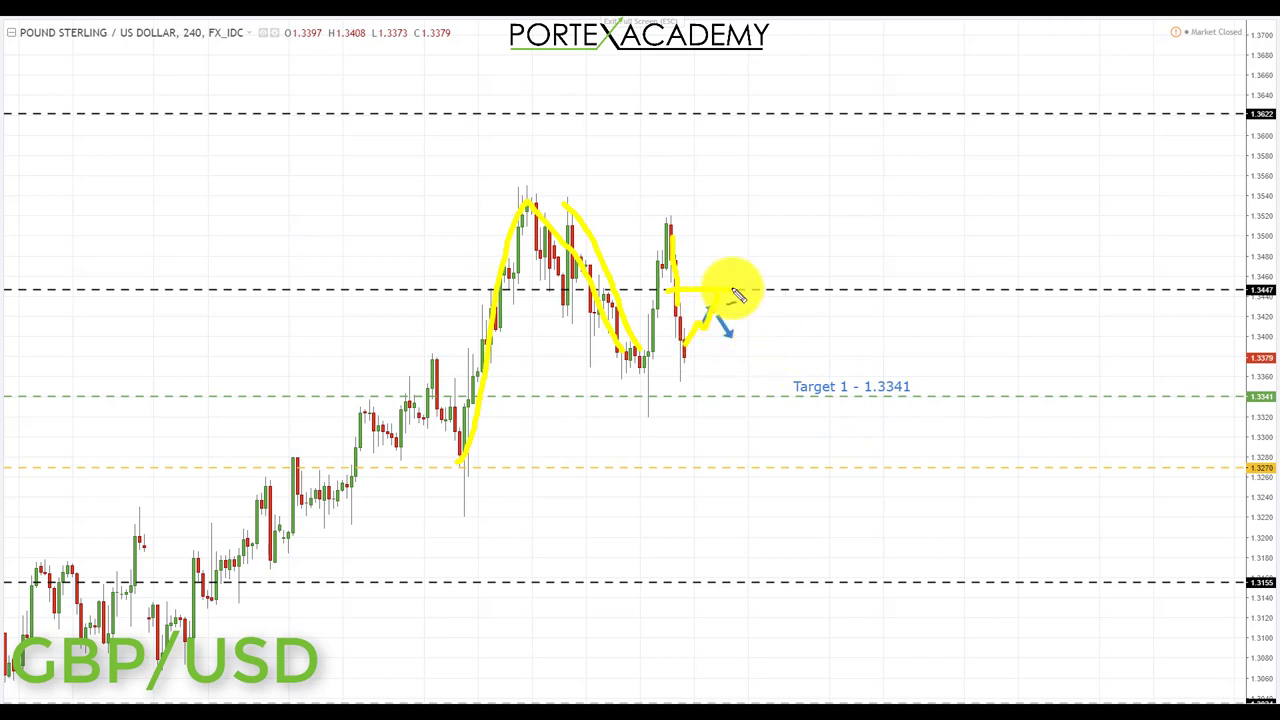
{"action": "left_click_drag", "start_coordinate": [745, 297], "coordinate": [726, 294]}
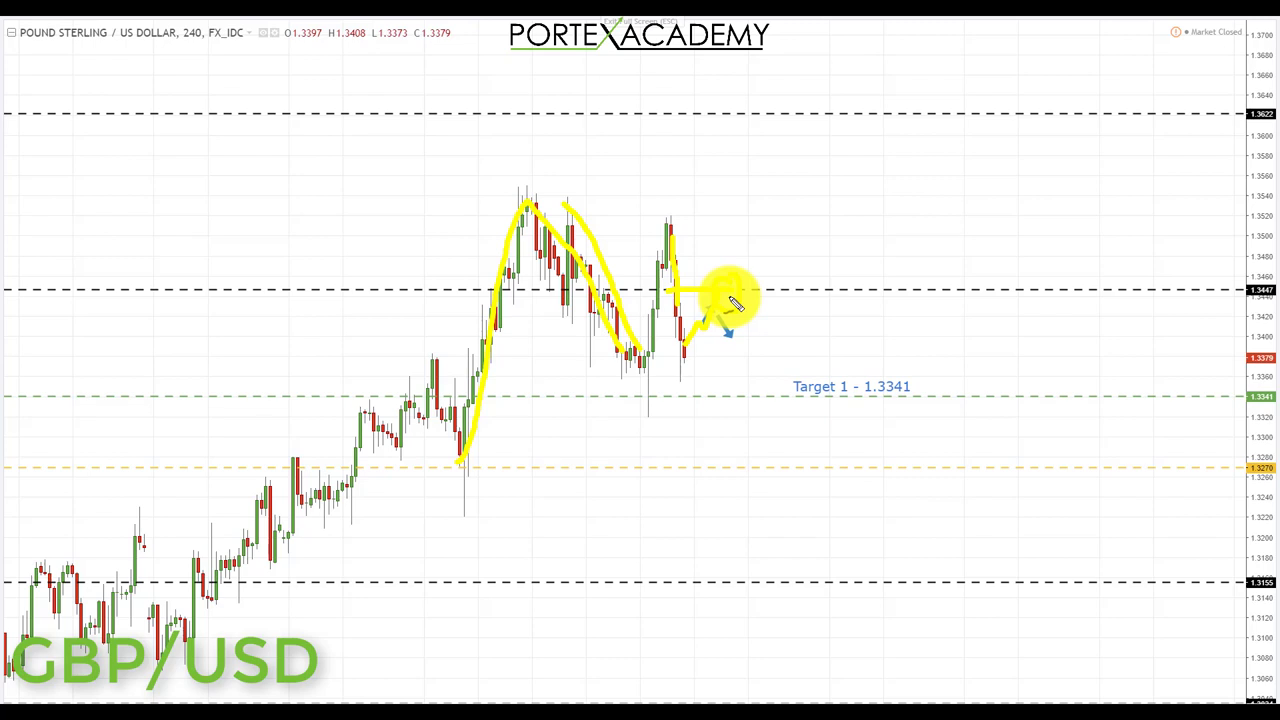
{"action": "mouse_move", "coordinate": [735, 303]}
{"action": "left_mouse_down"}
{"action": "mouse_move", "coordinate": [760, 398]}
{"action": "mouse_move", "coordinate": [762, 368]}
{"action": "mouse_move", "coordinate": [818, 315]}
{"action": "mouse_move", "coordinate": [818, 288]}
{"action": "left_mouse_up"}
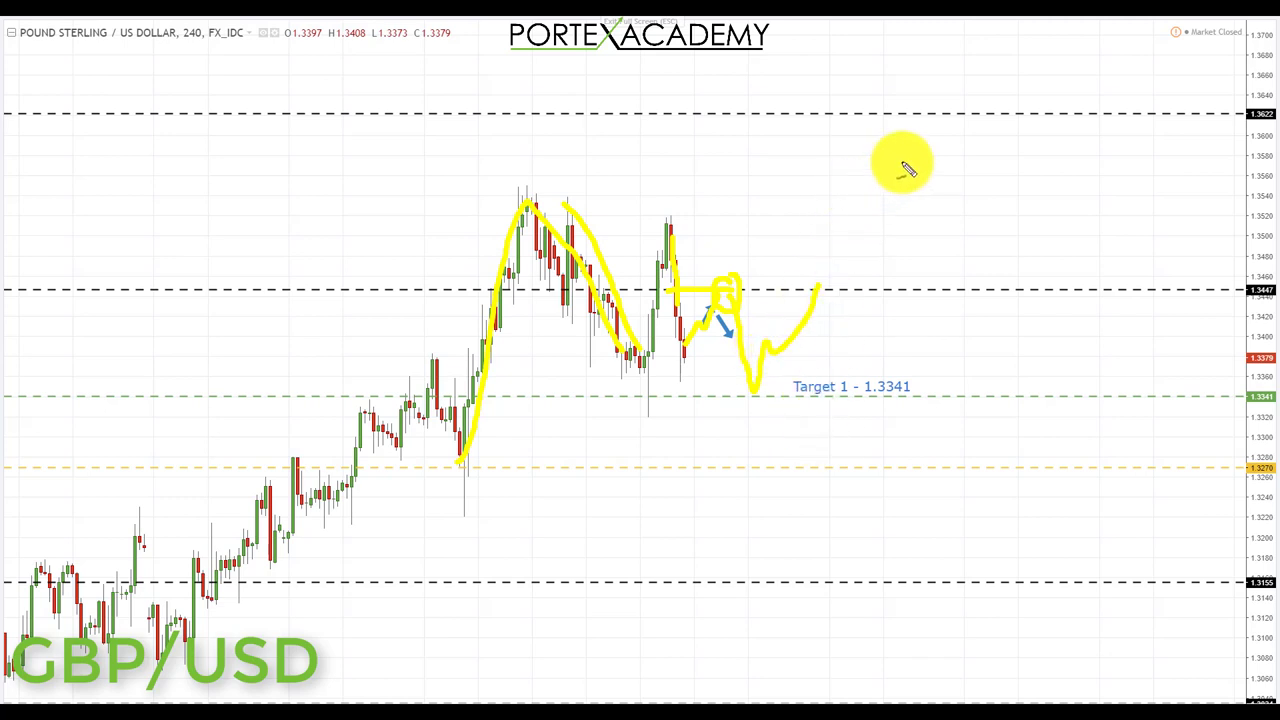
- Underline the 1.3341 and 1.3270 levels on GBP/USD and add arrows toward the projected rebound and the older candles
{"action": "left_click_drag", "start_coordinate": [903, 165], "coordinate": [890, 264]}
{"action": "left_click_drag", "start_coordinate": [750, 398], "coordinate": [810, 398]}
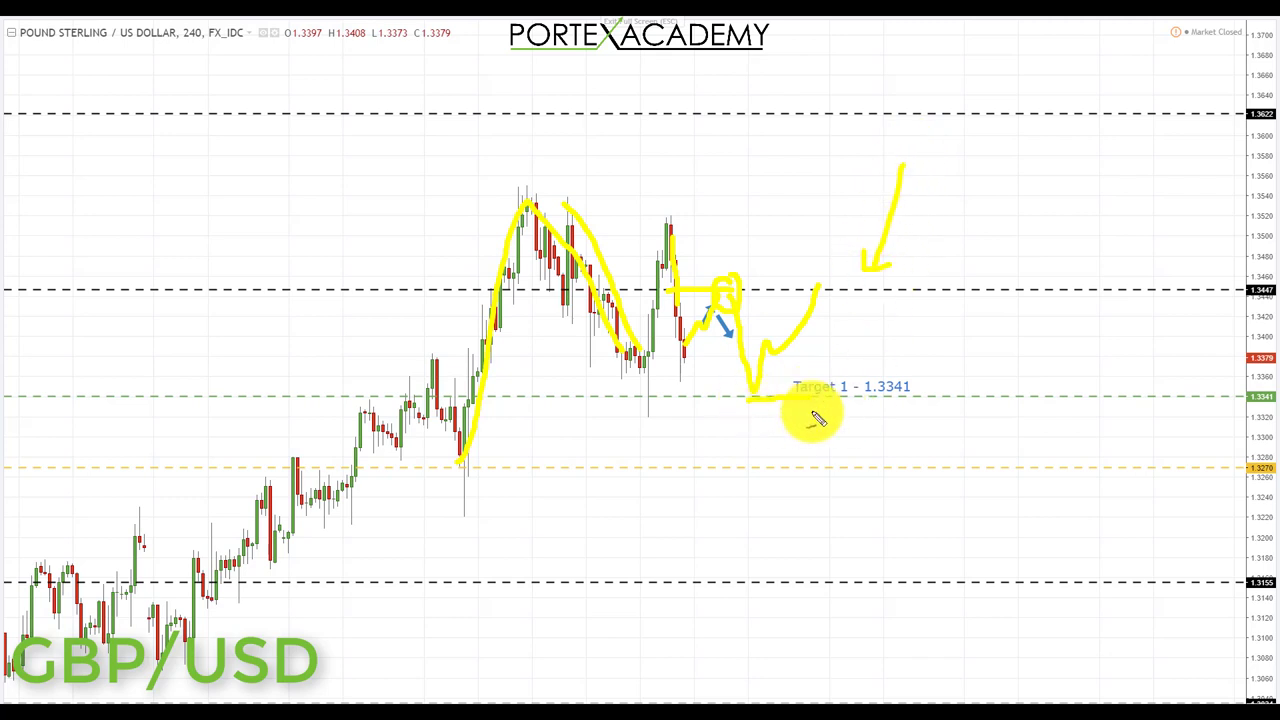
{"action": "left_click_drag", "start_coordinate": [683, 467], "coordinate": [838, 463]}
{"action": "mouse_move", "coordinate": [590, 523]}
{"action": "left_mouse_down"}
{"action": "mouse_move", "coordinate": [168, 495]}
{"action": "mouse_move", "coordinate": [215, 520]}
{"action": "left_mouse_up"}
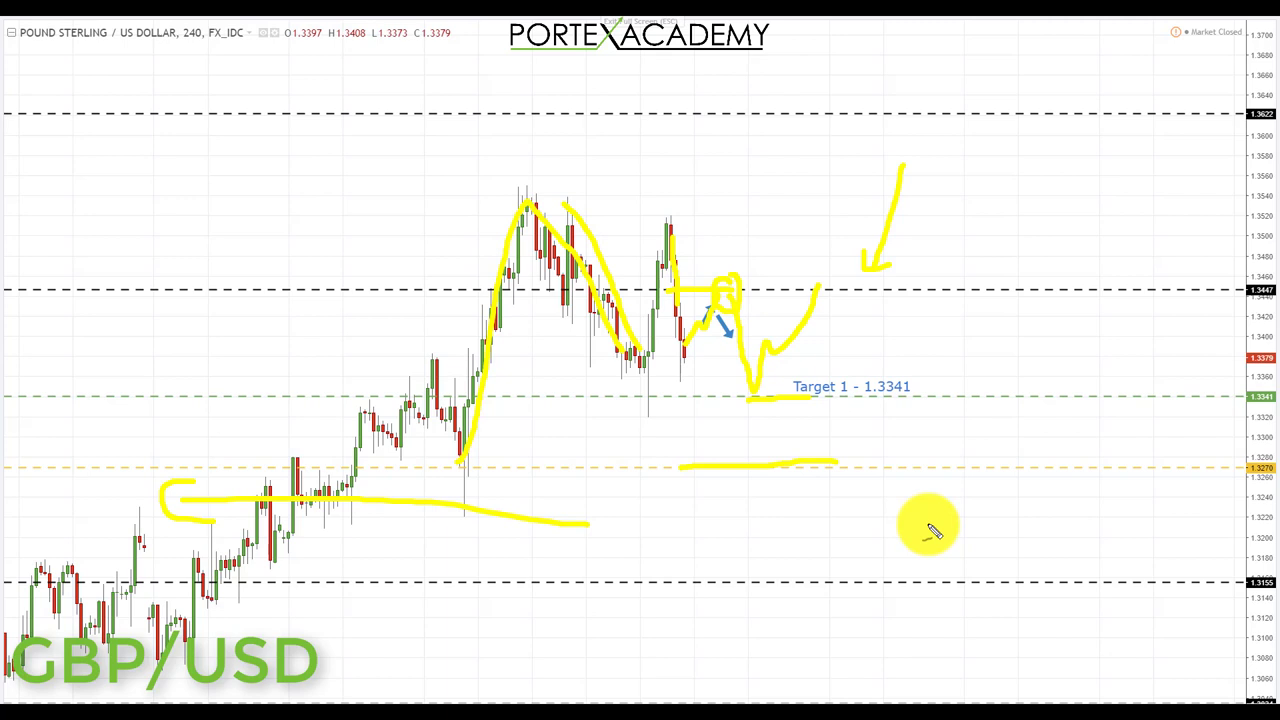
- Clear the GBP/USD sketches, then on USD/JPY highlight 113.186, circle the pullback arrows and sketch the projected rise toward Target 1 at 114.487
{"action": "key", "text": "Escape"}
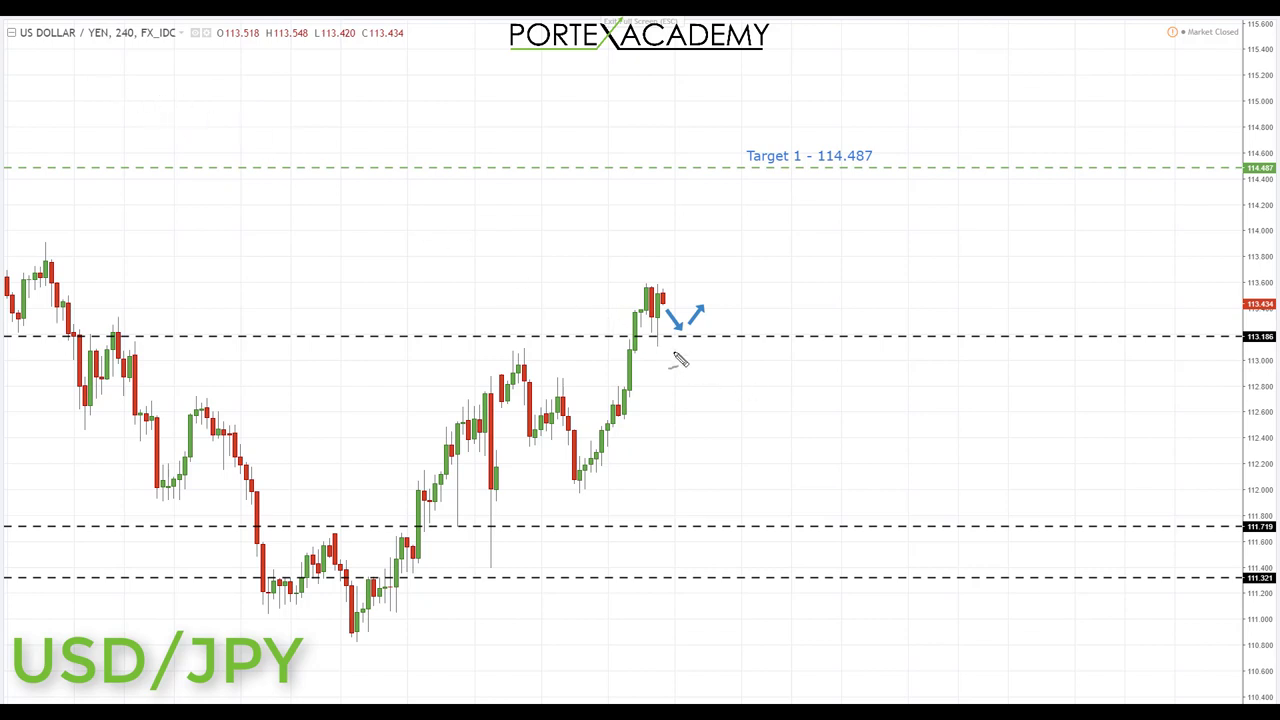
{"action": "left_click_drag", "start_coordinate": [647, 337], "coordinate": [730, 336]}
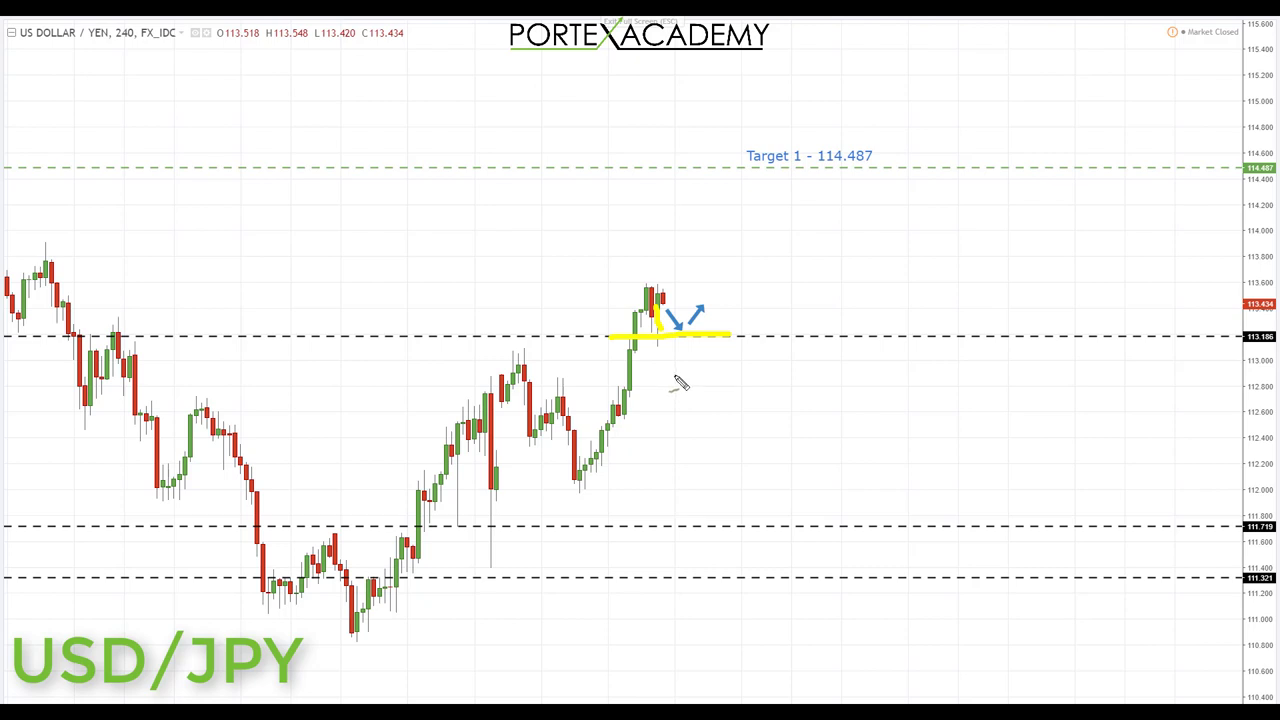
{"action": "left_click_drag", "start_coordinate": [698, 300], "coordinate": [676, 326]}
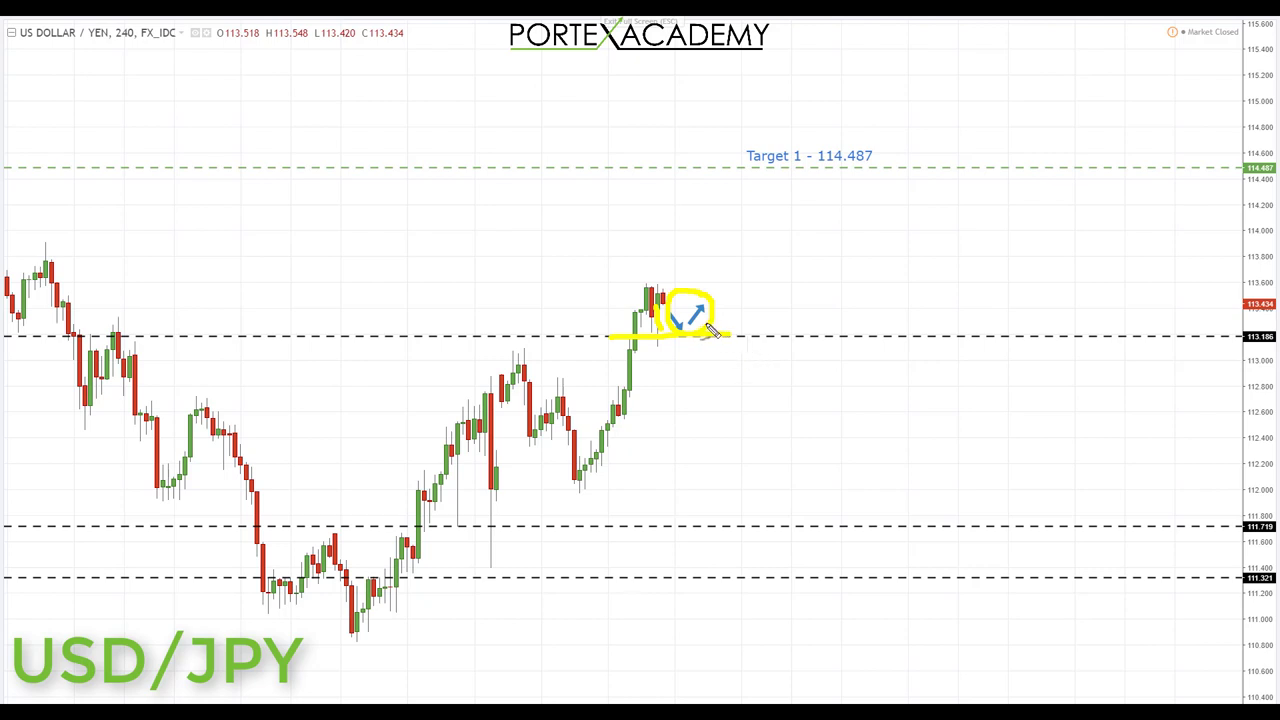
{"action": "mouse_move", "coordinate": [712, 316]}
{"action": "left_mouse_down"}
{"action": "mouse_move", "coordinate": [740, 272]}
{"action": "mouse_move", "coordinate": [754, 205]}
{"action": "left_mouse_up"}
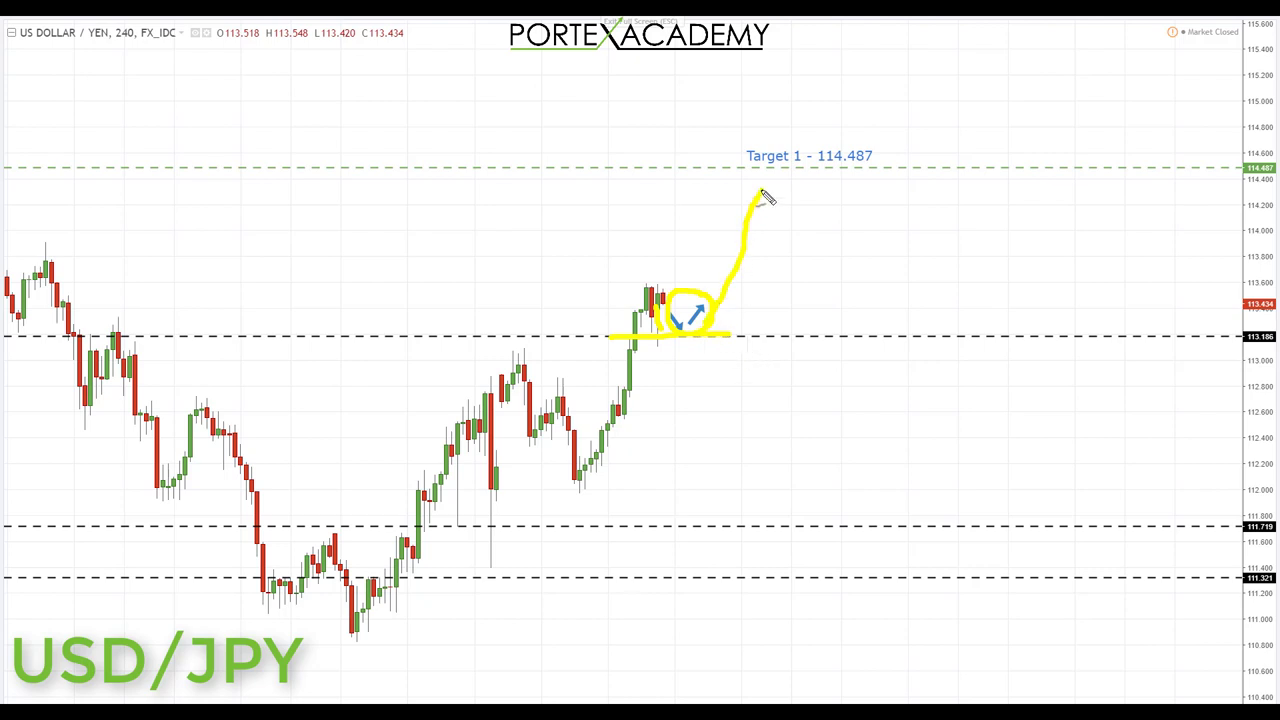
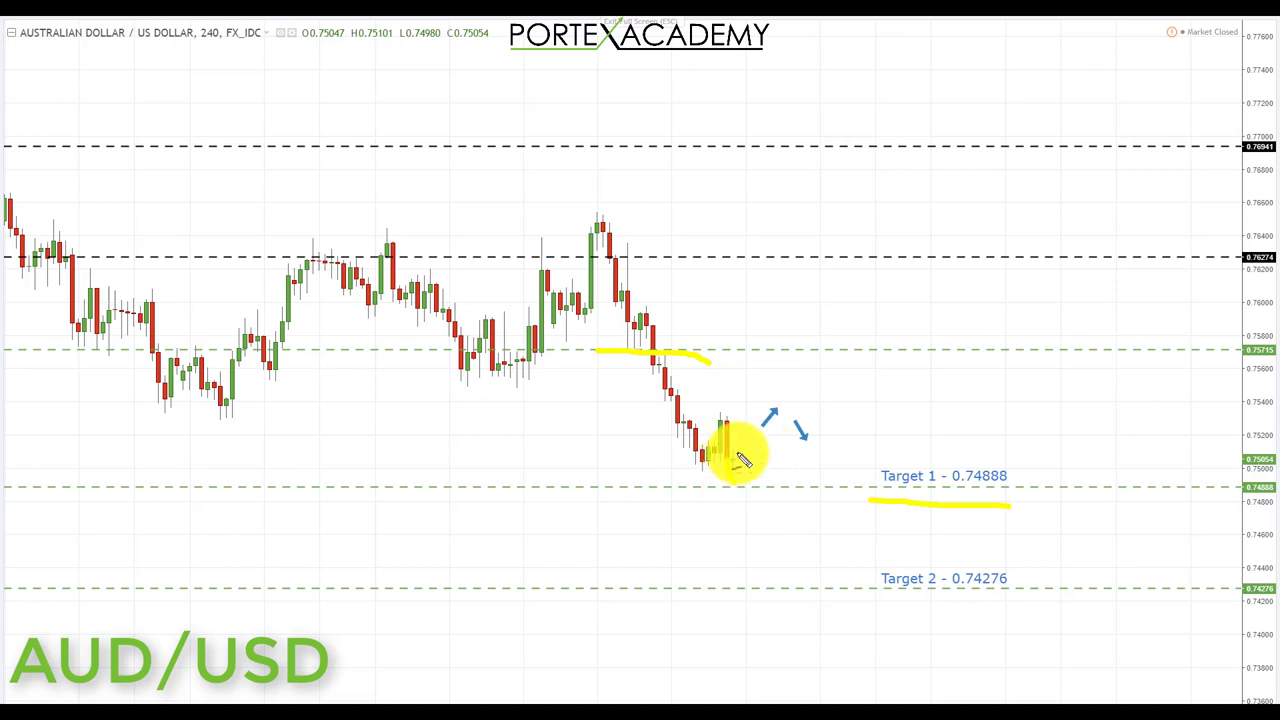
- On AUD/USD, sketch a bounce from the latest candles and a drop to 0.74888, plus an example rally-and-pullback pattern in the empty area
{"action": "left_click_drag", "start_coordinate": [731, 458], "coordinate": [735, 485]}
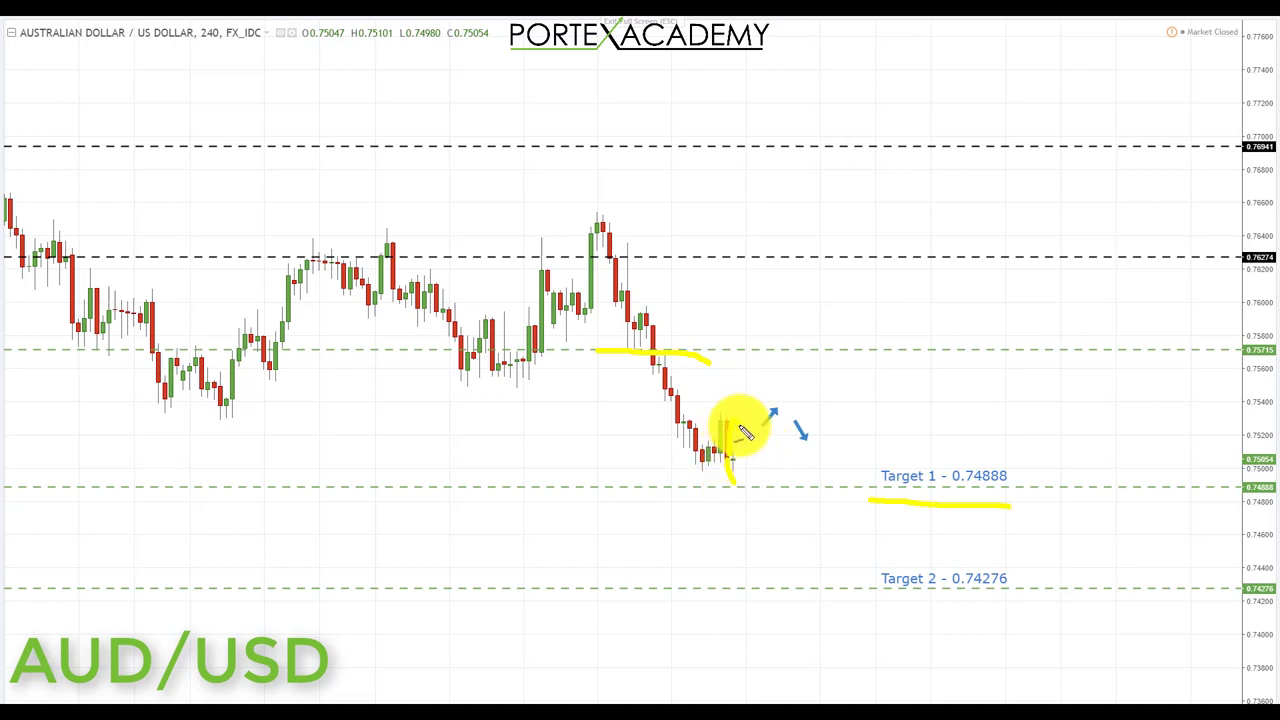
{"action": "mouse_move", "coordinate": [958, 338]}
{"action": "left_mouse_down"}
{"action": "mouse_move", "coordinate": [1022, 250]}
{"action": "mouse_move", "coordinate": [1037, 290]}
{"action": "mouse_move", "coordinate": [1058, 283]}
{"action": "mouse_move", "coordinate": [1068, 303]}
{"action": "left_mouse_up"}
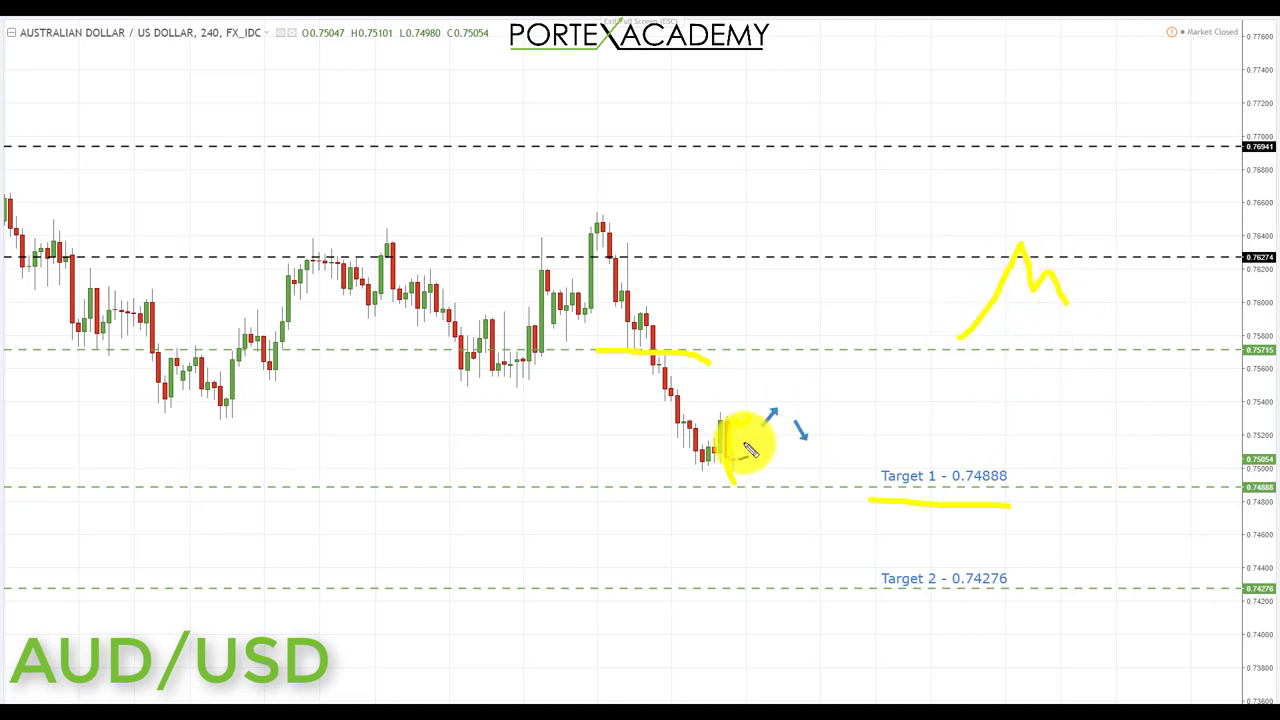
{"action": "left_click_drag", "start_coordinate": [740, 437], "coordinate": [749, 417]}
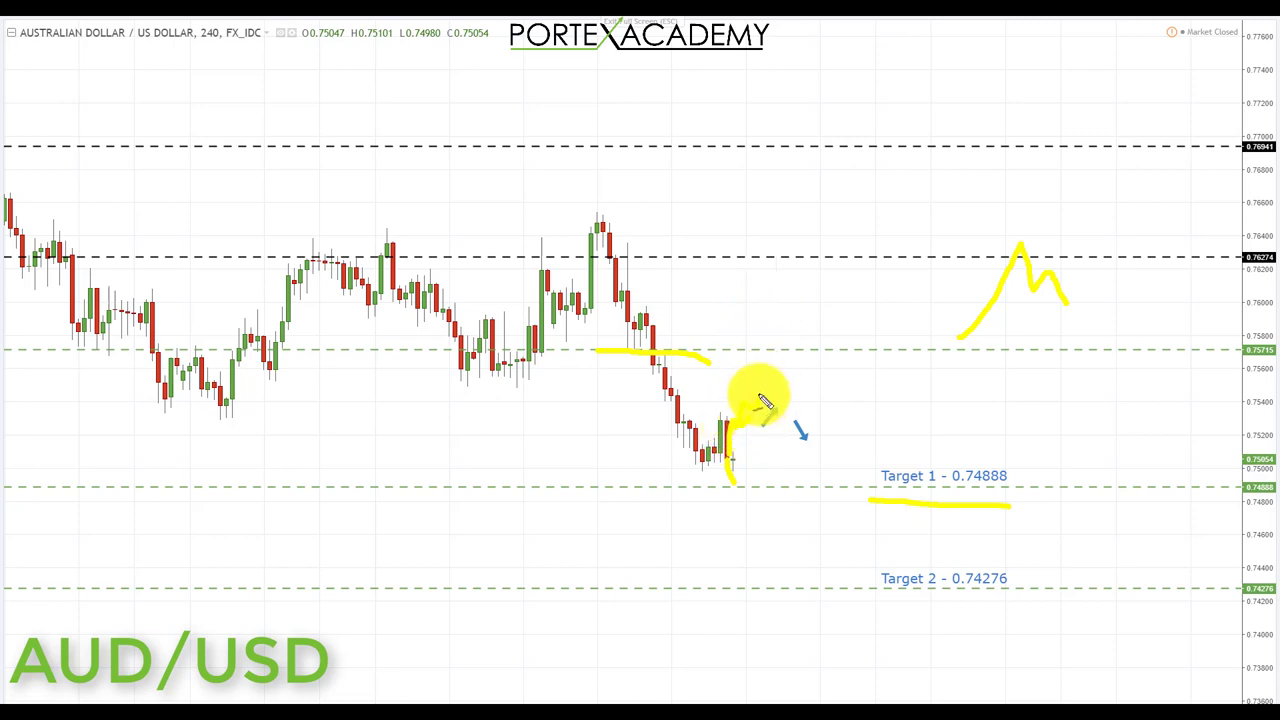
{"action": "left_click_drag", "start_coordinate": [746, 410], "coordinate": [762, 380]}
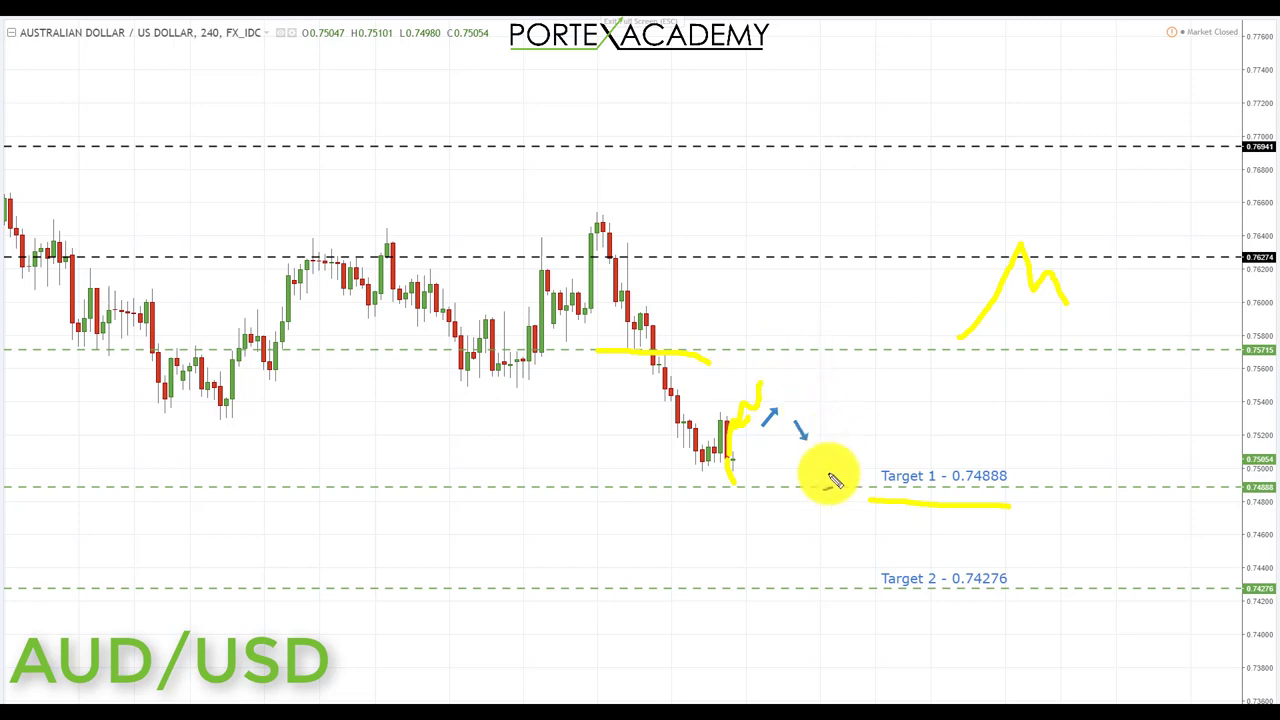
{"action": "mouse_move", "coordinate": [760, 385]}
{"action": "left_mouse_down"}
{"action": "mouse_move", "coordinate": [785, 480]}
{"action": "mouse_move", "coordinate": [775, 492]}
{"action": "mouse_move", "coordinate": [768, 480]}
{"action": "mouse_move", "coordinate": [800, 476]}
{"action": "left_mouse_up"}
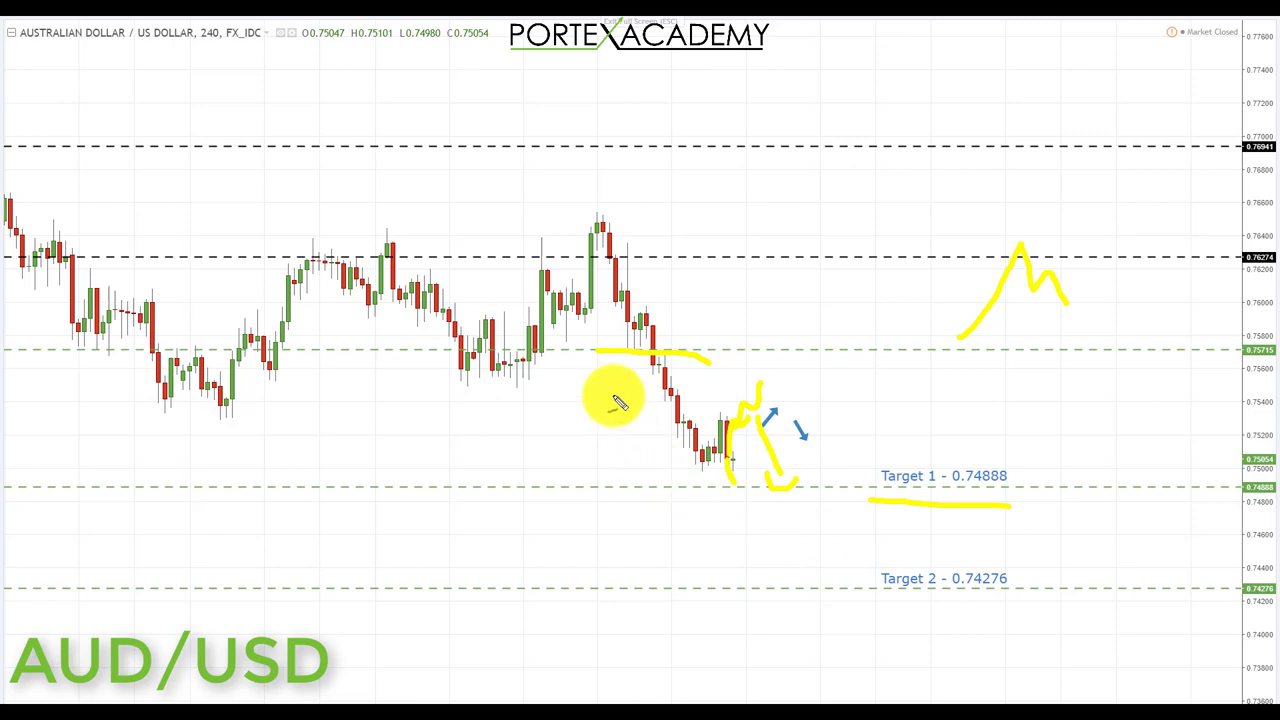
- Trace the earlier AUD/USD swings and downtrend, extend the projected drop below 0.74888, and underline Target 2 at 0.74276
{"action": "left_click_drag", "start_coordinate": [601, 375], "coordinate": [659, 478]}
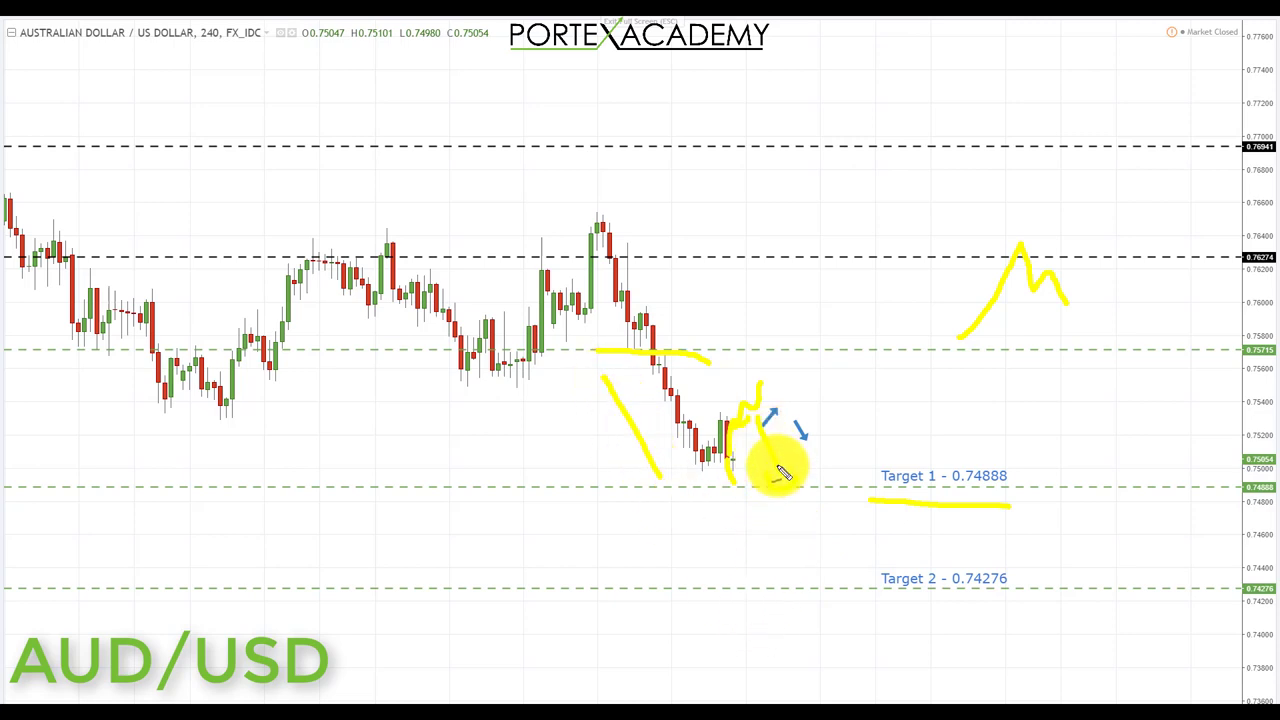
{"action": "left_click_drag", "start_coordinate": [783, 473], "coordinate": [796, 518]}
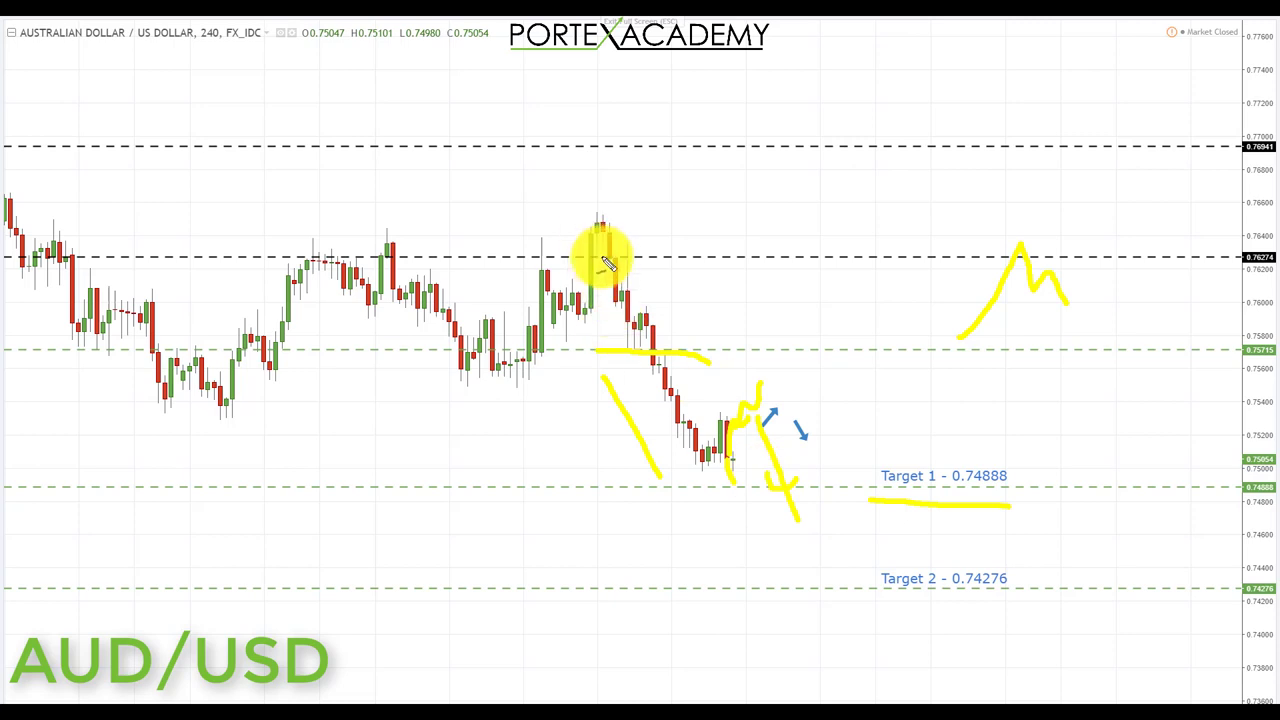
{"action": "mouse_move", "coordinate": [60, 176]}
{"action": "left_mouse_down"}
{"action": "mouse_move", "coordinate": [129, 286]}
{"action": "mouse_move", "coordinate": [260, 348]}
{"action": "mouse_move", "coordinate": [571, 286]}
{"action": "mouse_move", "coordinate": [592, 252]}
{"action": "left_mouse_up"}
{"action": "mouse_move", "coordinate": [668, 213]}
{"action": "left_mouse_down"}
{"action": "mouse_move", "coordinate": [730, 342]}
{"action": "mouse_move", "coordinate": [720, 334]}
{"action": "mouse_move", "coordinate": [751, 335]}
{"action": "left_mouse_up"}
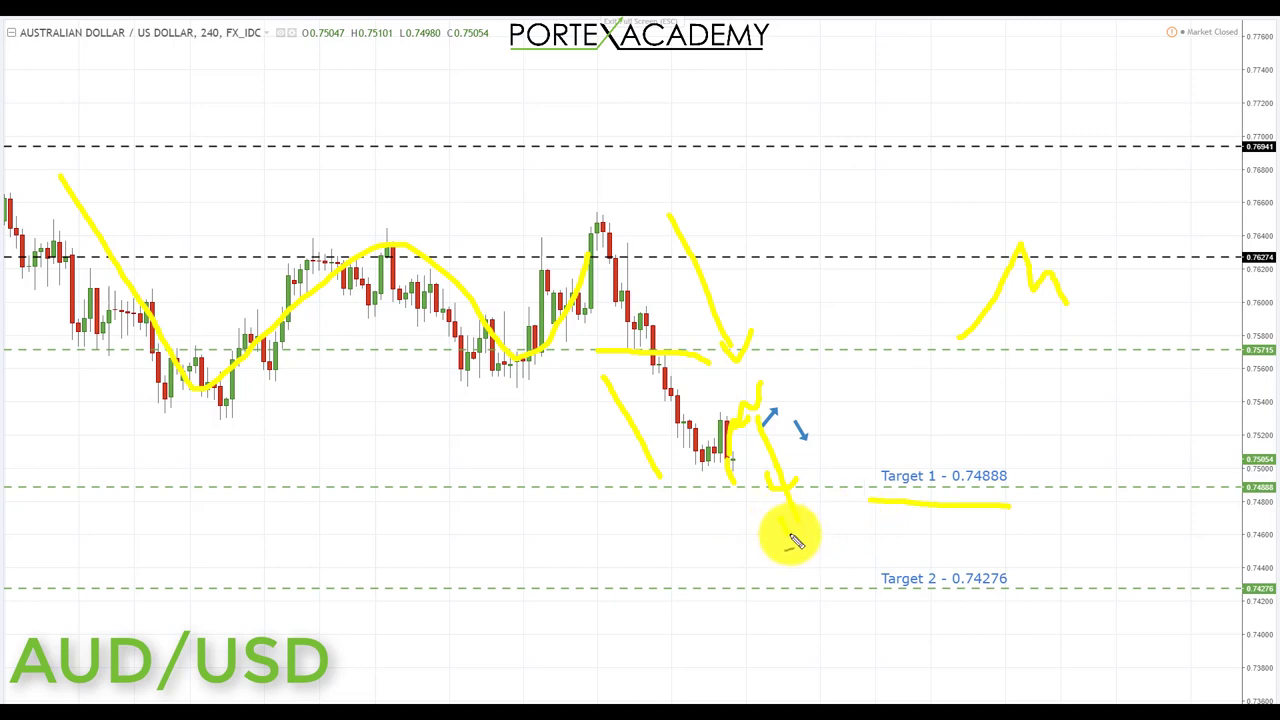
{"action": "left_click_drag", "start_coordinate": [795, 540], "coordinate": [810, 514]}
{"action": "left_click_drag", "start_coordinate": [862, 604], "coordinate": [1013, 606]}
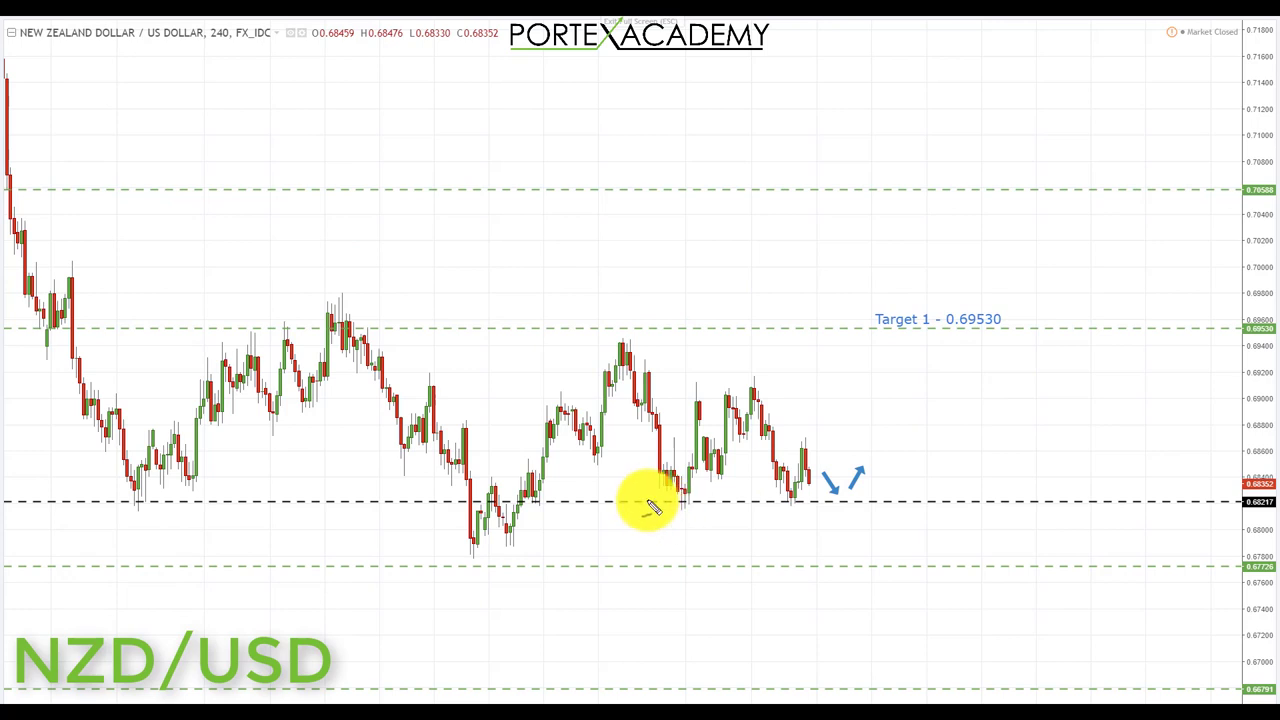
- On NZD/USD, highlight the 0.68217 support, underline Target 1 at 0.69530, and draw rising trend lines along the lows and highs
{"action": "left_click_drag", "start_coordinate": [645, 503], "coordinate": [812, 505]}
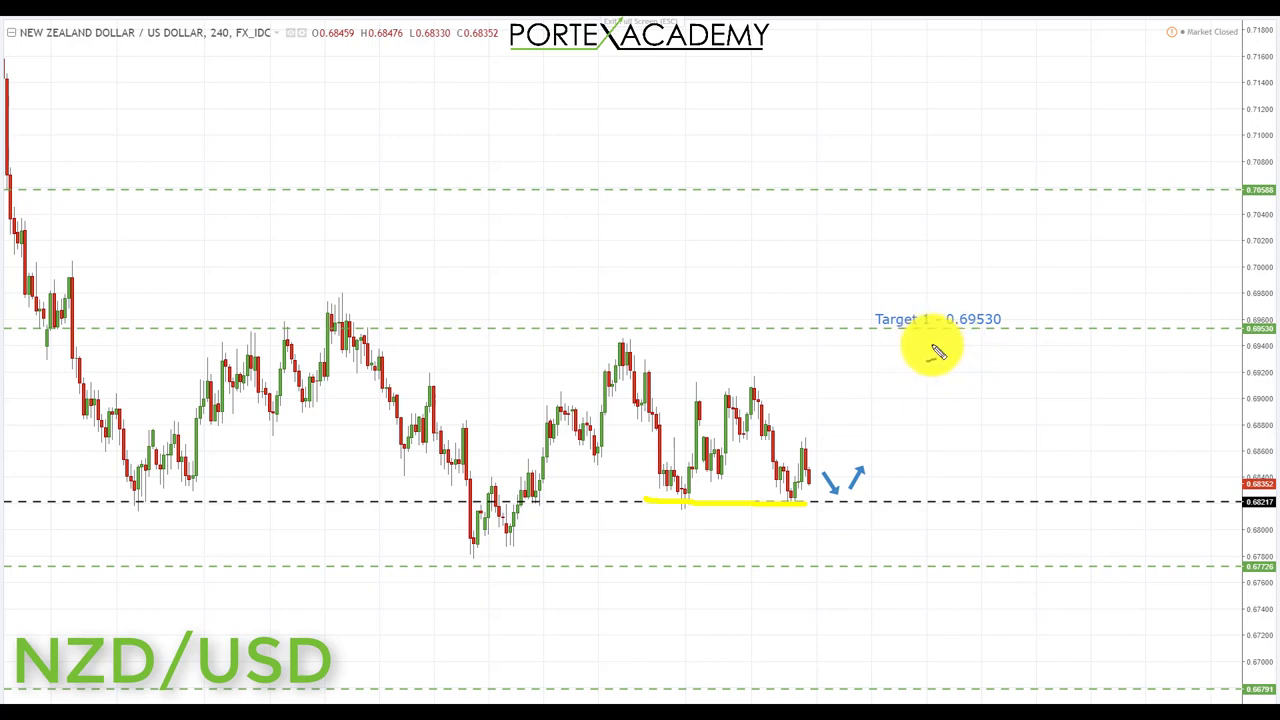
{"action": "left_click_drag", "start_coordinate": [921, 344], "coordinate": [994, 349]}
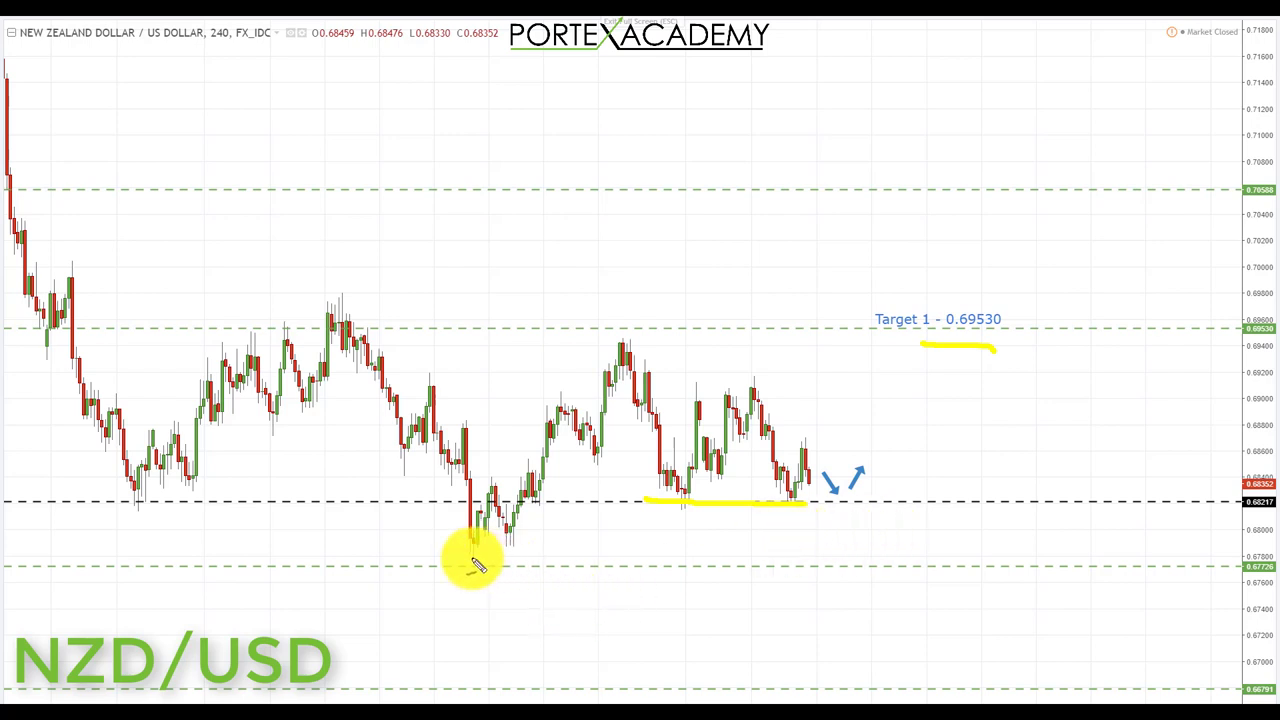
{"action": "left_click_drag", "start_coordinate": [474, 560], "coordinate": [938, 455]}
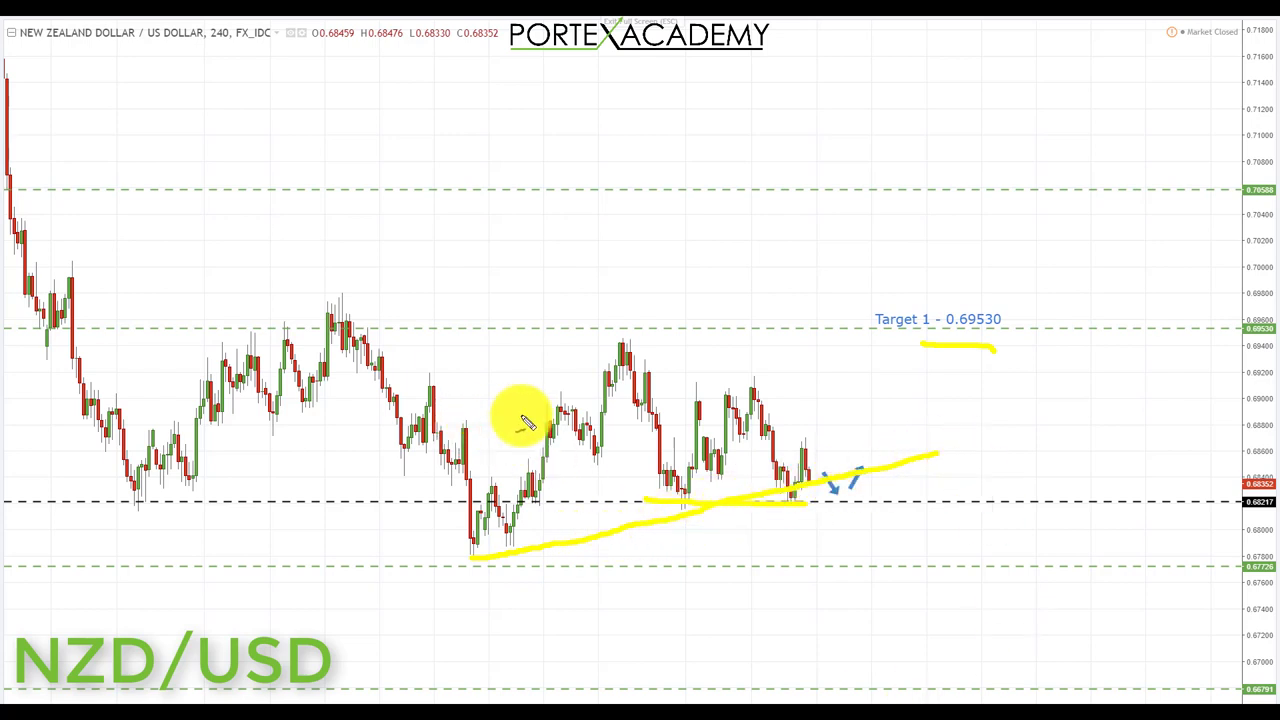
{"action": "left_click_drag", "start_coordinate": [525, 412], "coordinate": [735, 338]}
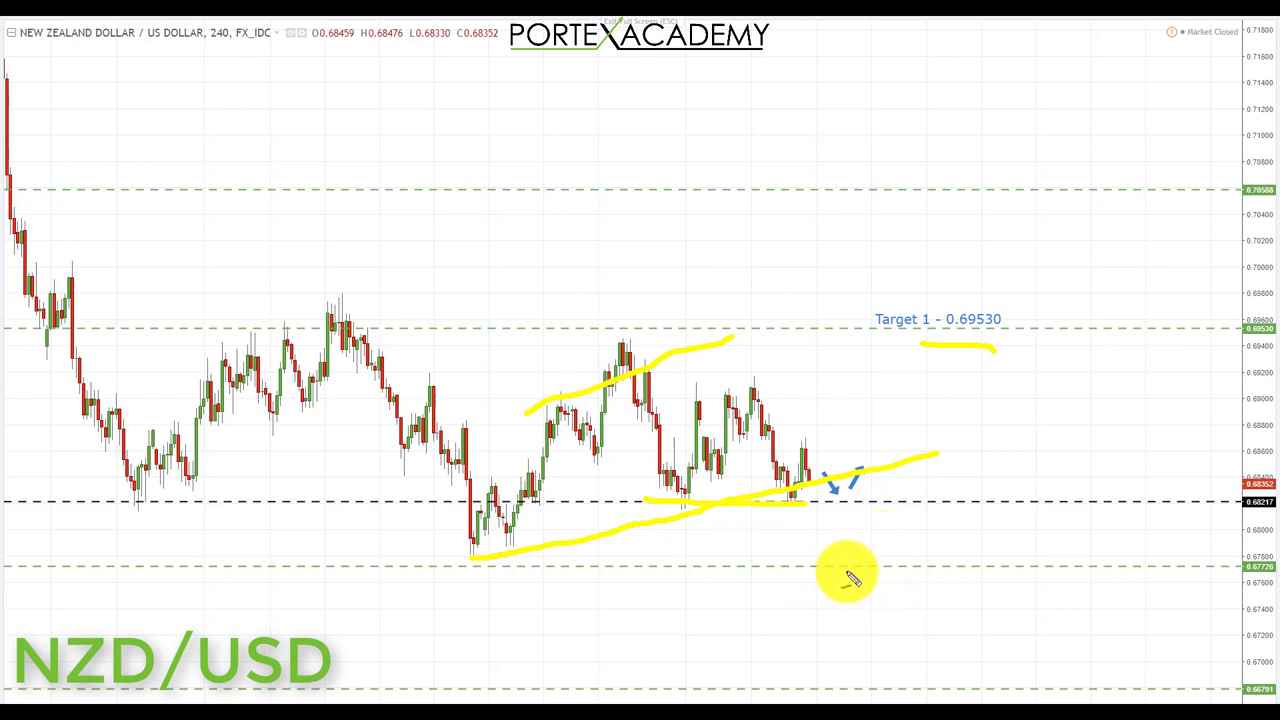
- Mark the 0.67726 and 0.66791 levels on NZD/USD, and sketch the projected moves below support and up toward Target 1
{"action": "left_click_drag", "start_coordinate": [834, 567], "coordinate": [913, 571]}
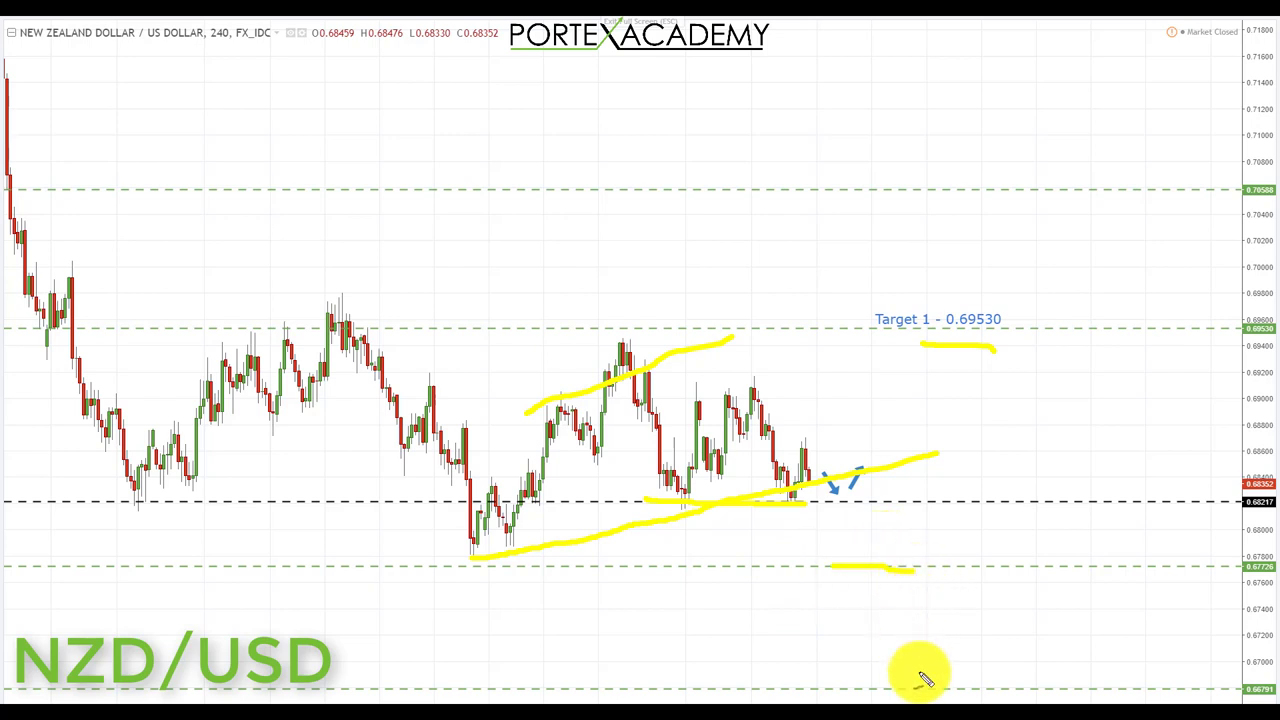
{"action": "left_click_drag", "start_coordinate": [838, 690], "coordinate": [906, 692]}
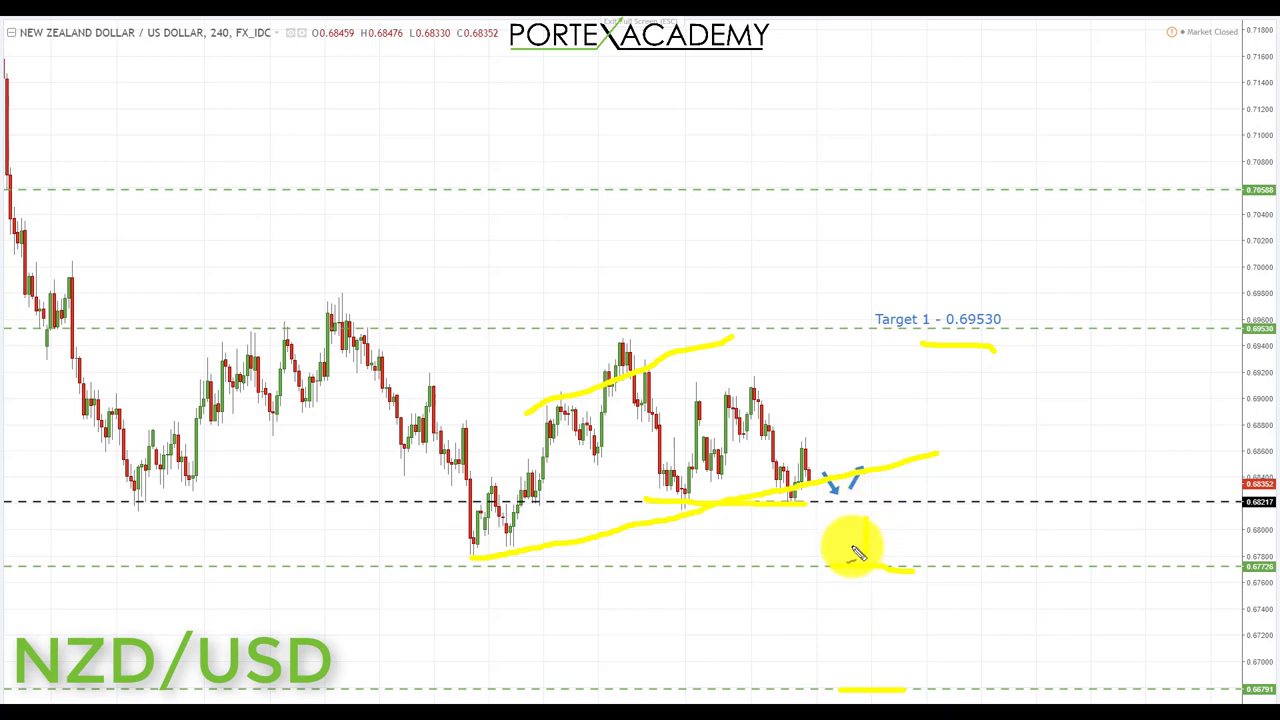
{"action": "left_click_drag", "start_coordinate": [832, 566], "coordinate": [866, 516]}
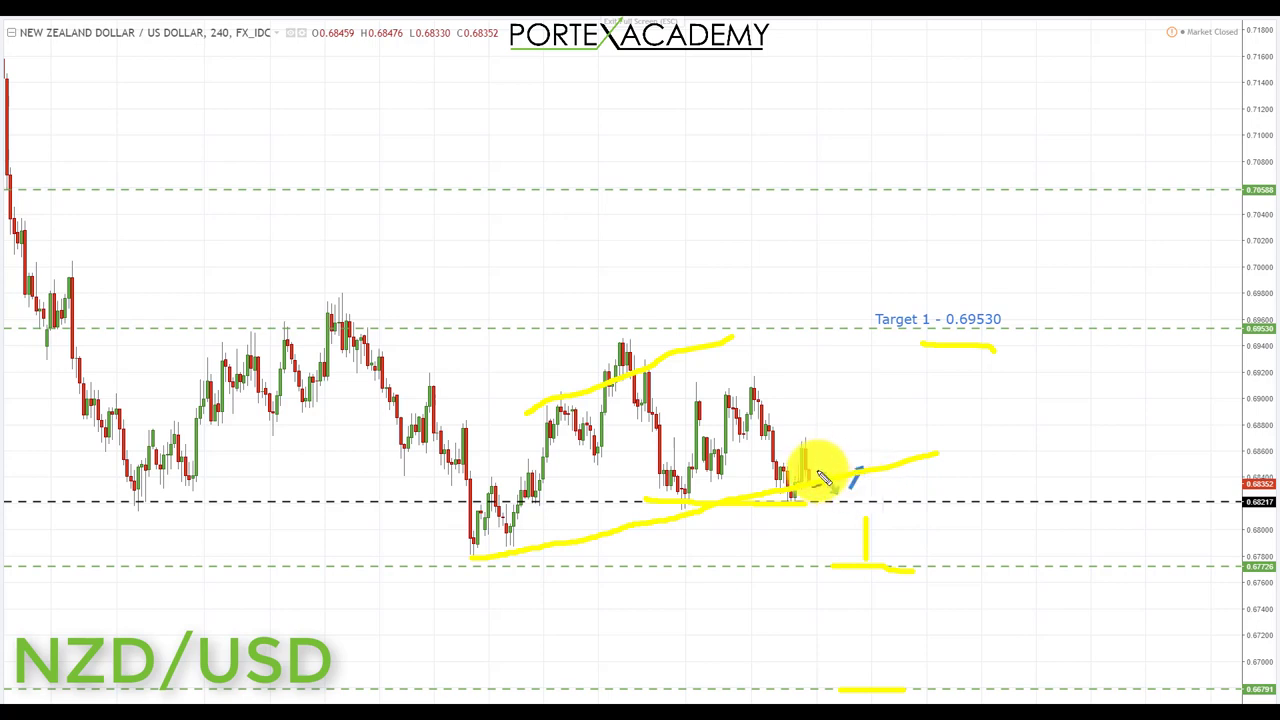
{"action": "mouse_move", "coordinate": [830, 472]}
{"action": "left_mouse_down"}
{"action": "mouse_move", "coordinate": [875, 355]}
{"action": "mouse_move", "coordinate": [857, 343]}
{"action": "mouse_move", "coordinate": [891, 373]}
{"action": "left_mouse_up"}
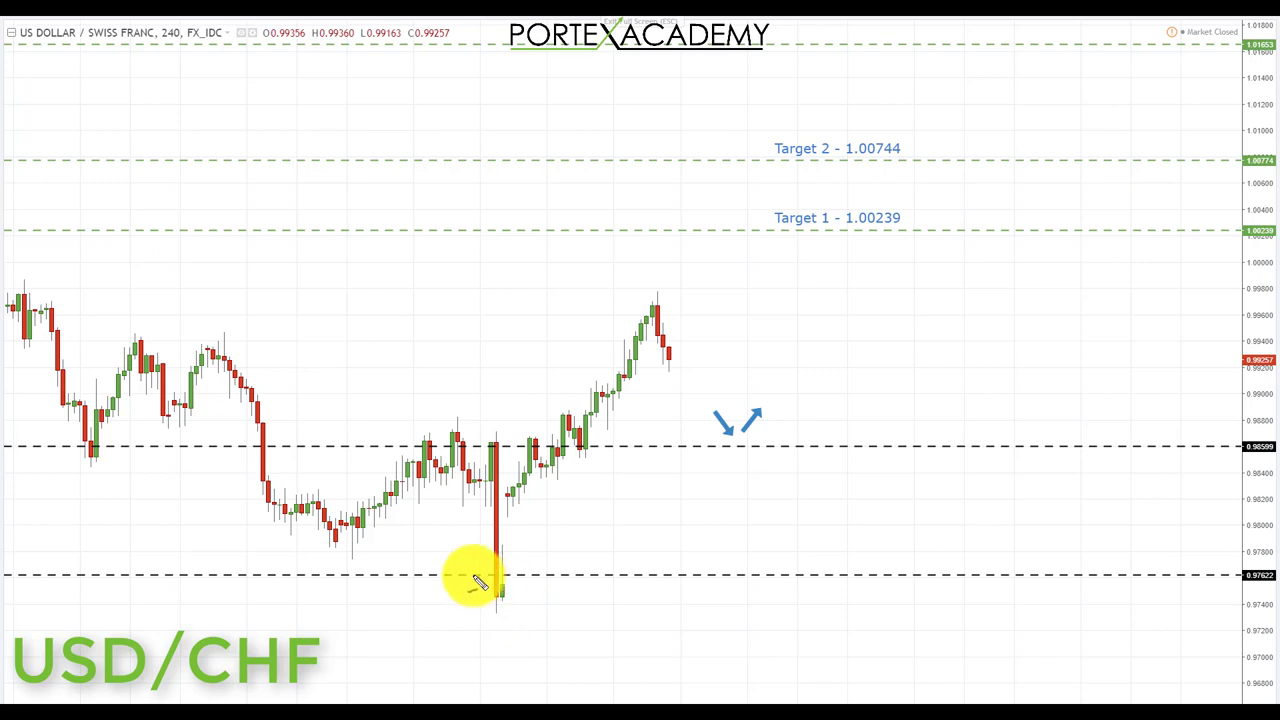
- On USD/CHF, mark the 0.97622 level and the gap above it, and trace the rally from around 0.98599
{"action": "mouse_move", "coordinate": [497, 587]}
{"action": "left_mouse_down"}
{"action": "mouse_move", "coordinate": [474, 580]}
{"action": "mouse_move", "coordinate": [529, 580]}
{"action": "mouse_move", "coordinate": [486, 580]}
{"action": "left_mouse_up"}
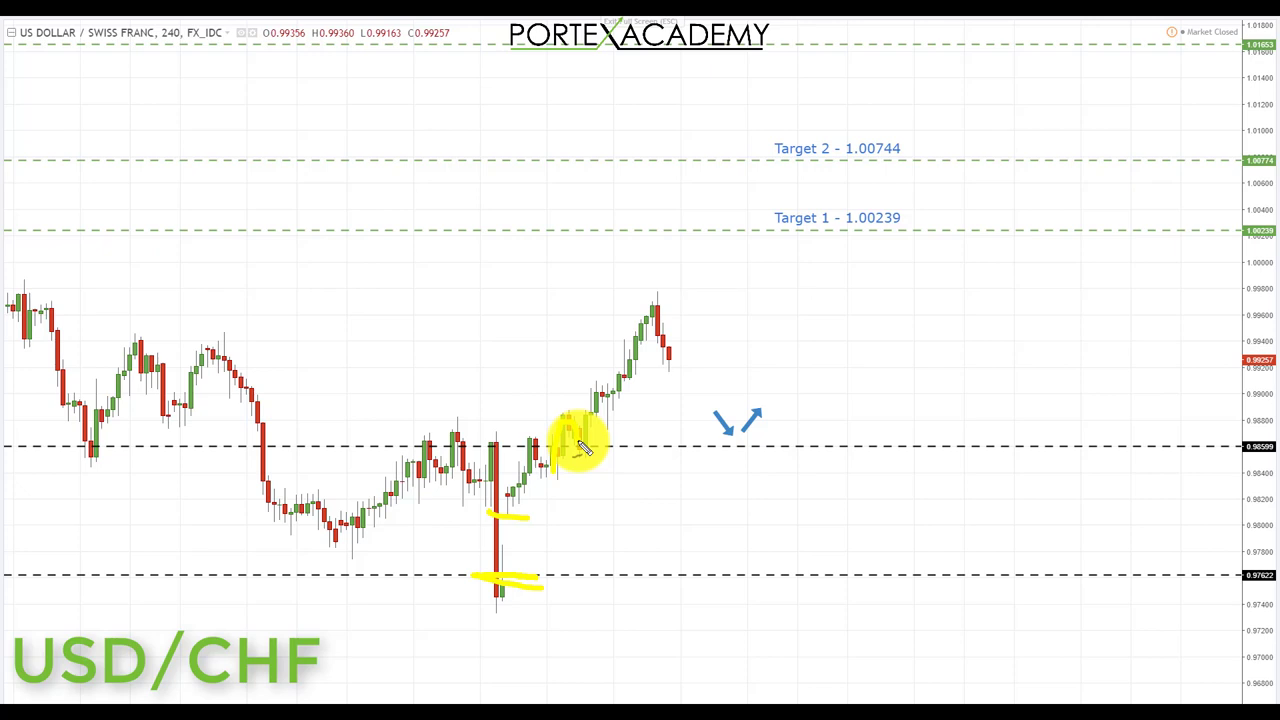
{"action": "left_click_drag", "start_coordinate": [584, 448], "coordinate": [647, 370]}
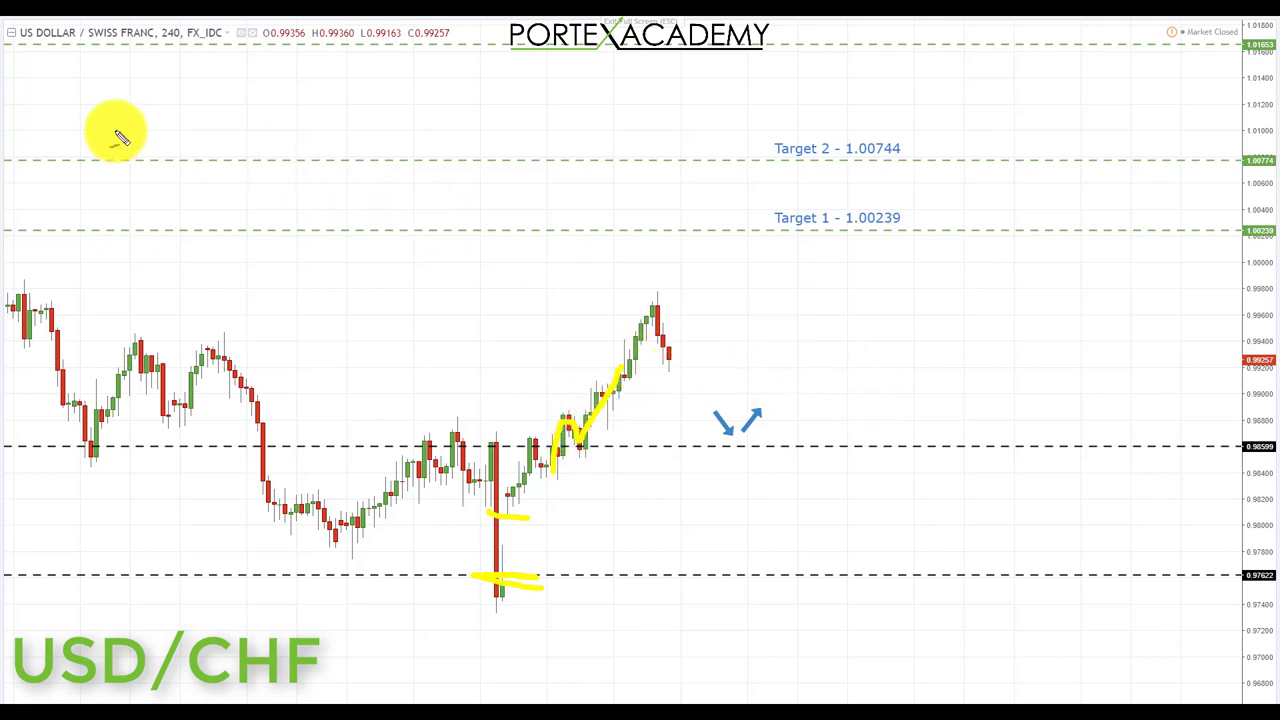
- Underline the USD/CHF pair name, and sketch an upward arrow and an example pullback-and-rally pattern in the empty chart area
{"action": "left_click_drag", "start_coordinate": [55, 65], "coordinate": [158, 63]}
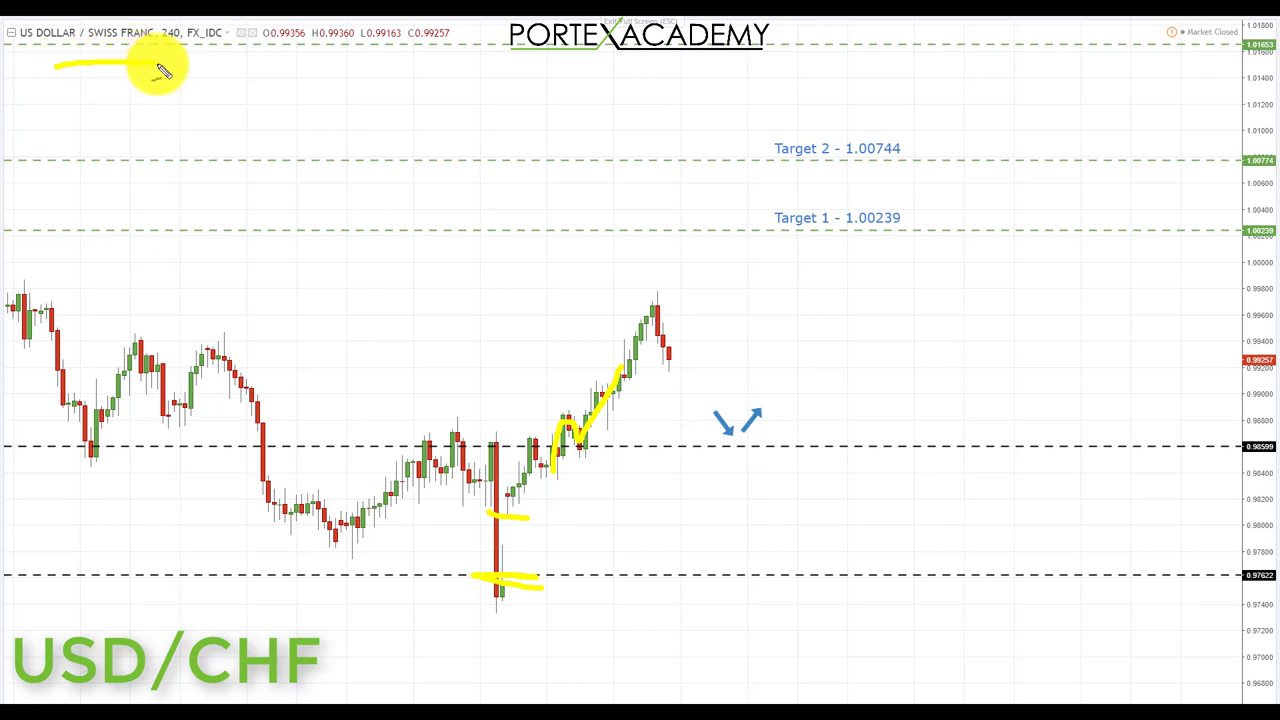
{"action": "mouse_move", "coordinate": [830, 380]}
{"action": "left_mouse_down"}
{"action": "mouse_move", "coordinate": [878, 316]}
{"action": "mouse_move", "coordinate": [891, 320]}
{"action": "left_mouse_up"}
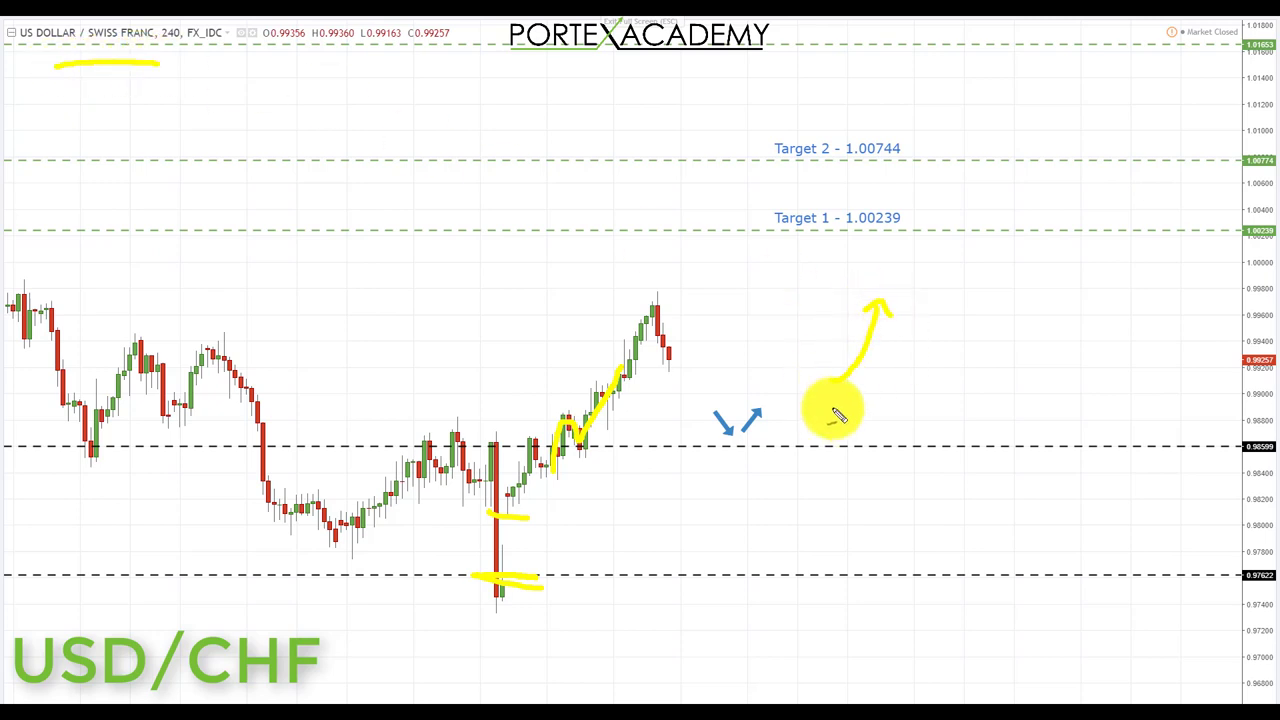
{"action": "mouse_move", "coordinate": [998, 292]}
{"action": "left_mouse_down"}
{"action": "mouse_move", "coordinate": [1006, 323]}
{"action": "mouse_move", "coordinate": [1064, 358]}
{"action": "mouse_move", "coordinate": [1132, 272]}
{"action": "left_mouse_up"}
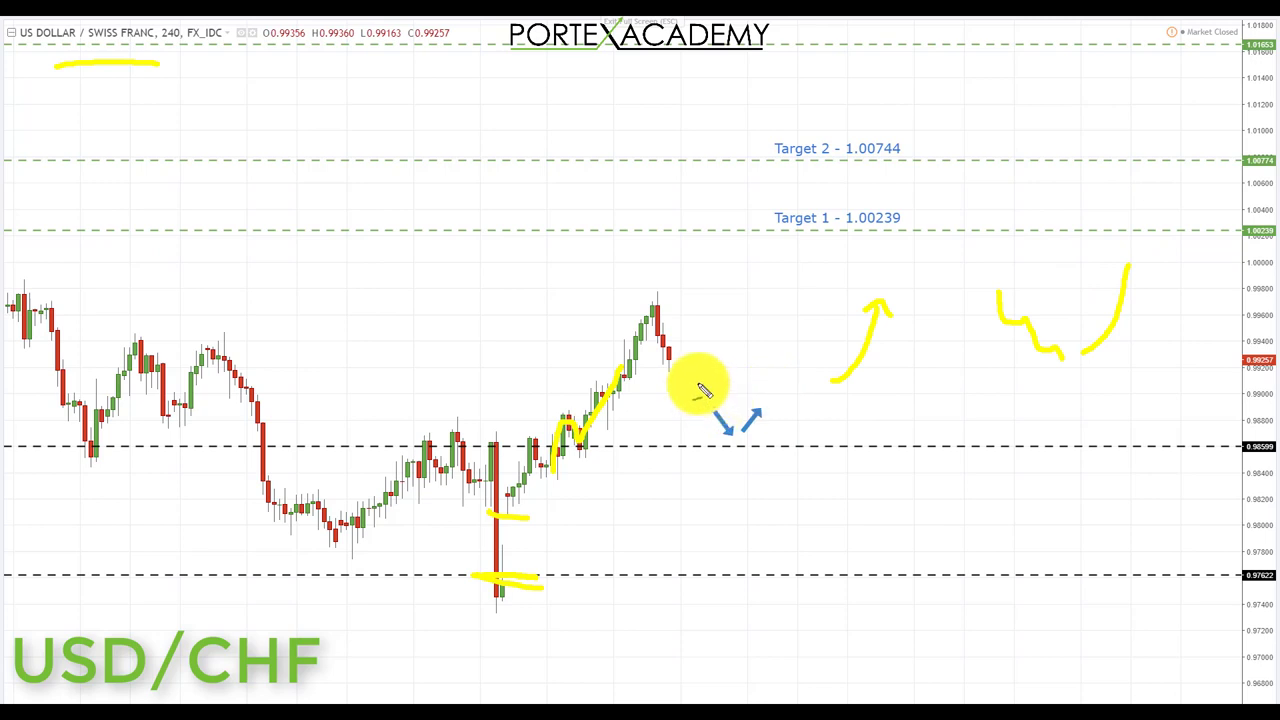
- Sketch the projected USD/CHF pullback from the latest candle and highlight the 0.98599 level beneath it
{"action": "mouse_move", "coordinate": [672, 358]}
{"action": "left_mouse_down"}
{"action": "mouse_move", "coordinate": [688, 346]}
{"action": "mouse_move", "coordinate": [726, 405]}
{"action": "left_mouse_up"}
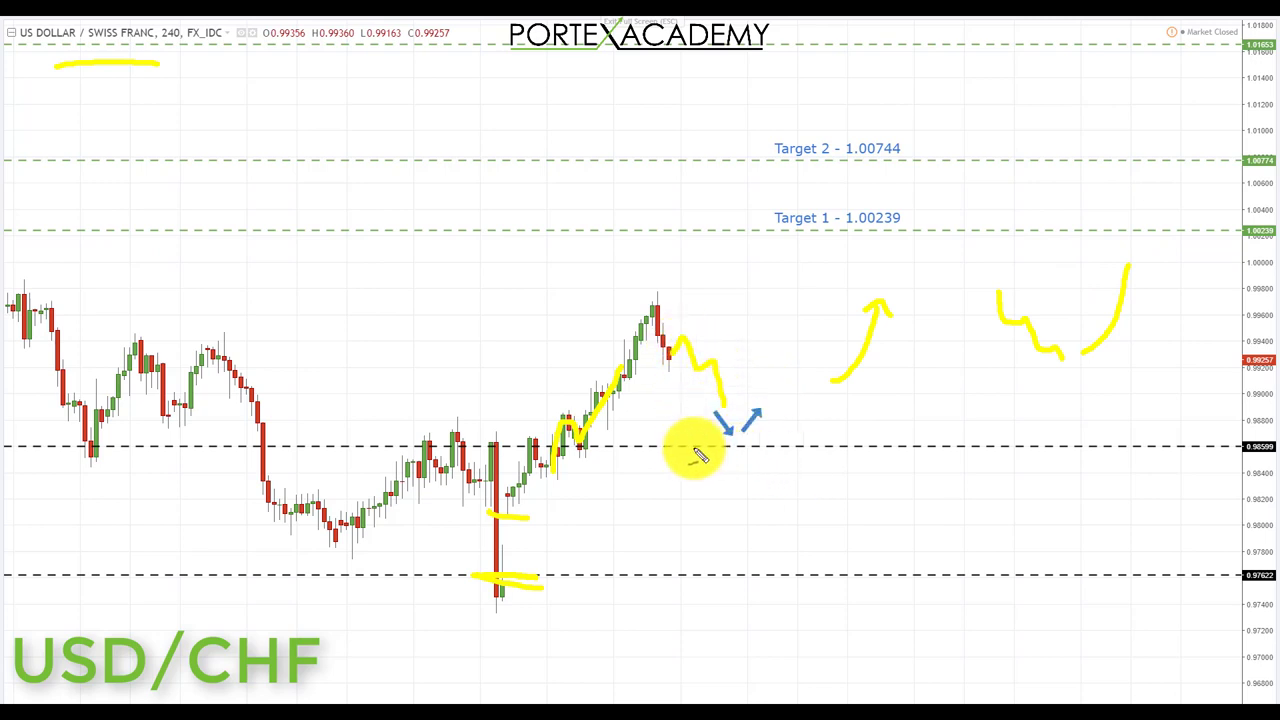
{"action": "left_click_drag", "start_coordinate": [766, 443], "coordinate": [680, 446]}
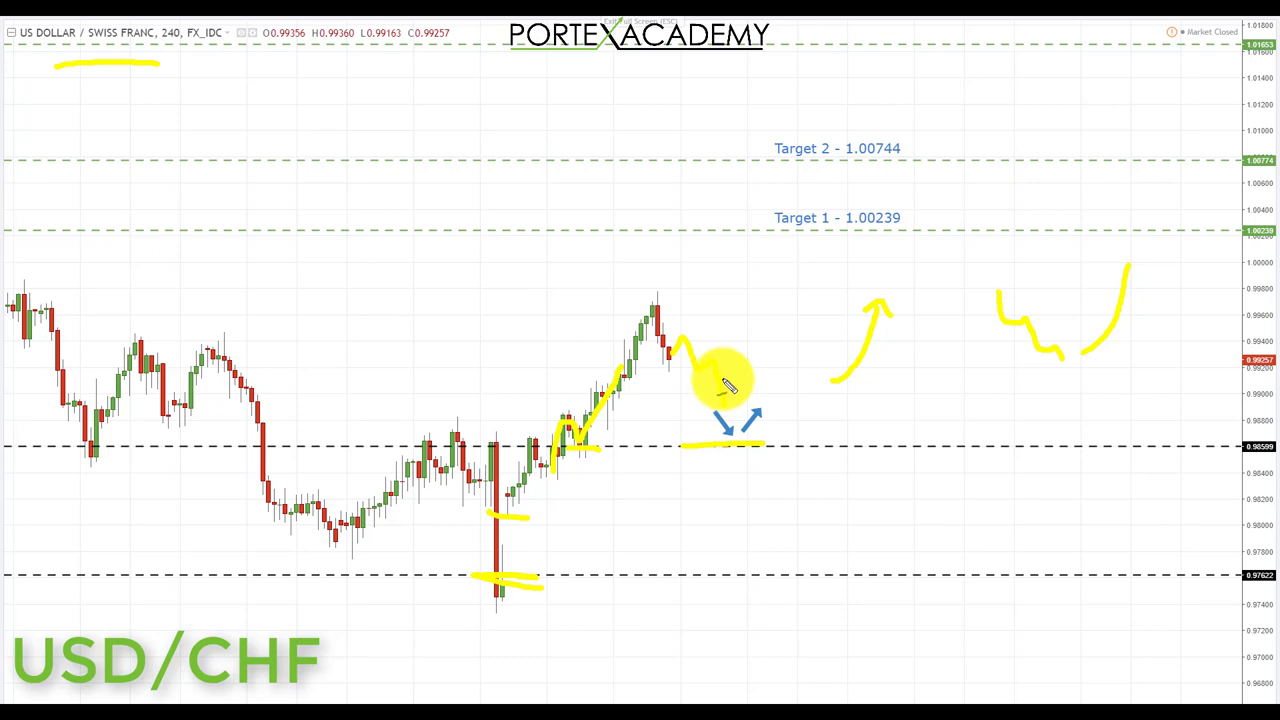
{"action": "left_click_drag", "start_coordinate": [729, 387], "coordinate": [755, 385]}
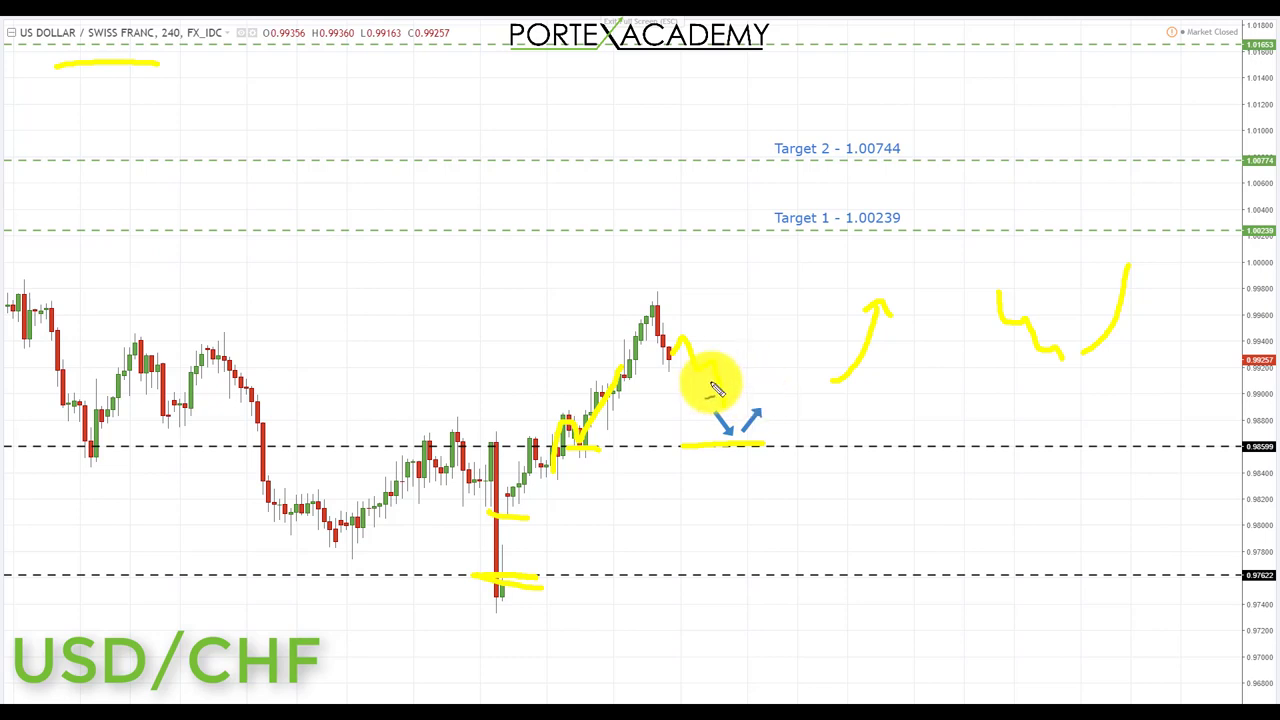
- Draw the projected USD/CHF rally arrow up to Target 1 at 1.00239, and underline the Target 1 and Target 2 values
{"action": "left_click_drag", "start_coordinate": [722, 402], "coordinate": [805, 270]}
{"action": "left_click_drag", "start_coordinate": [792, 253], "coordinate": [816, 262]}
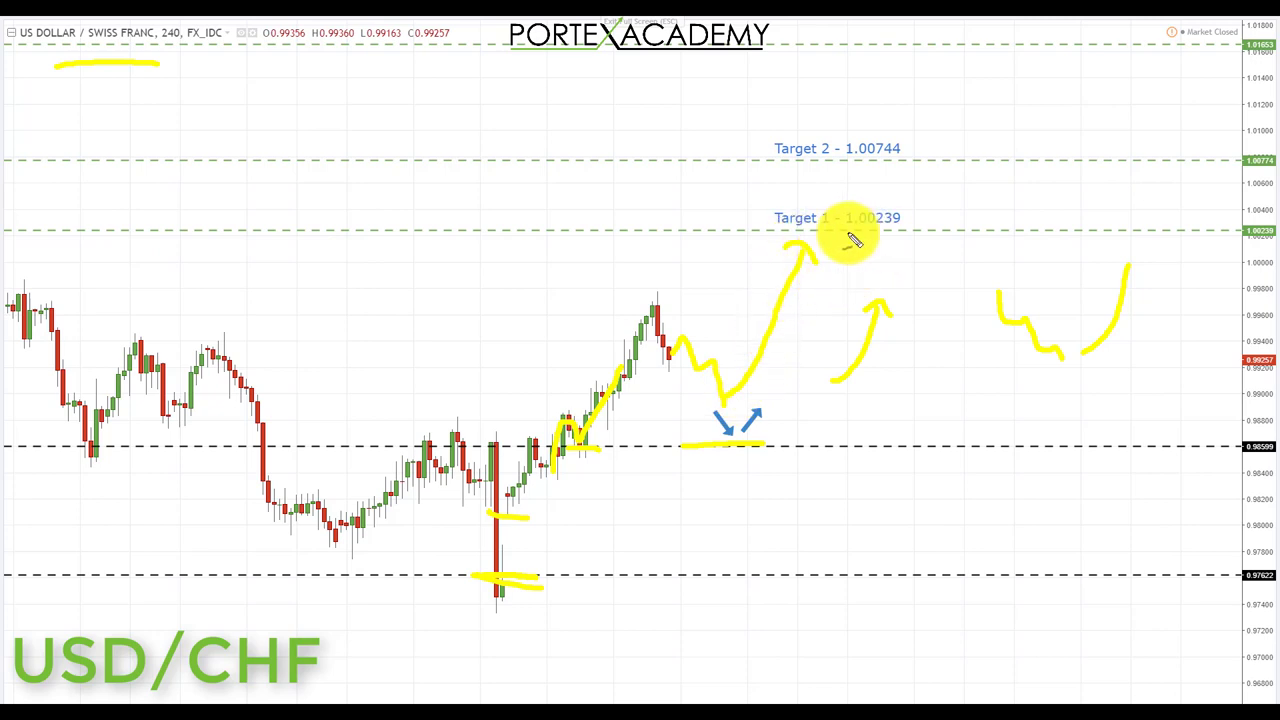
{"action": "left_click_drag", "start_coordinate": [840, 236], "coordinate": [908, 242]}
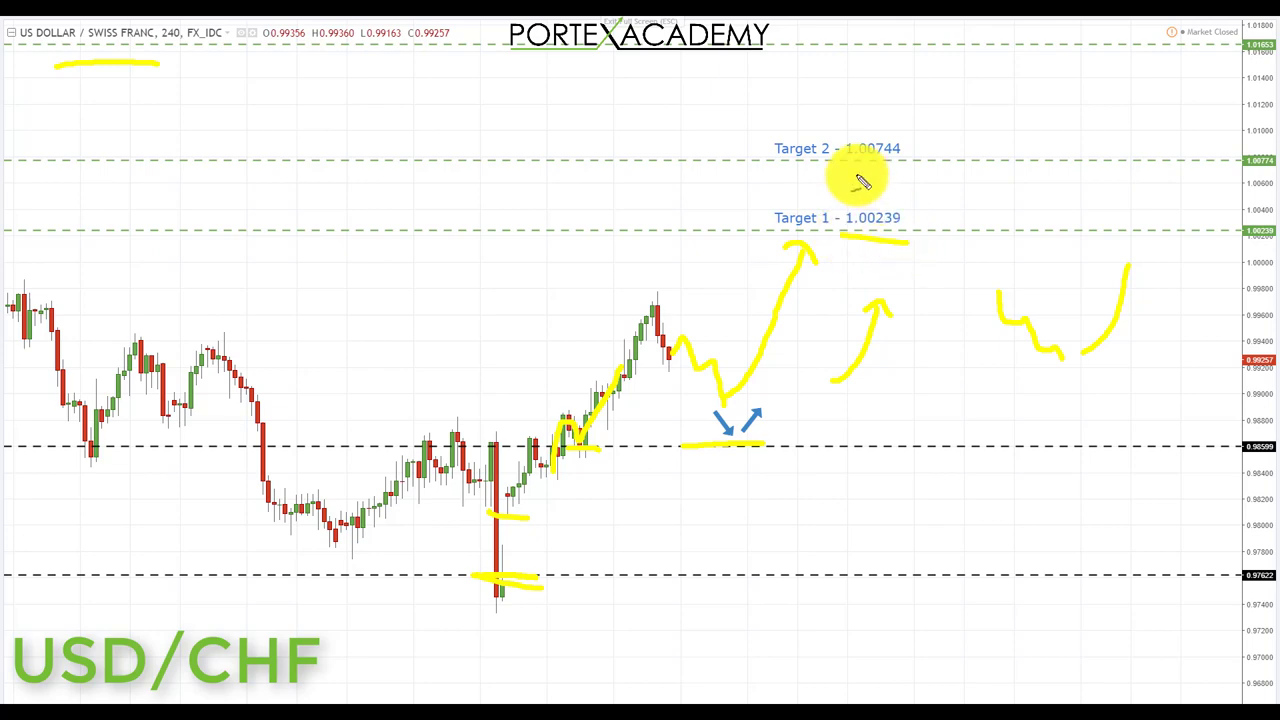
{"action": "left_click_drag", "start_coordinate": [857, 176], "coordinate": [914, 175]}
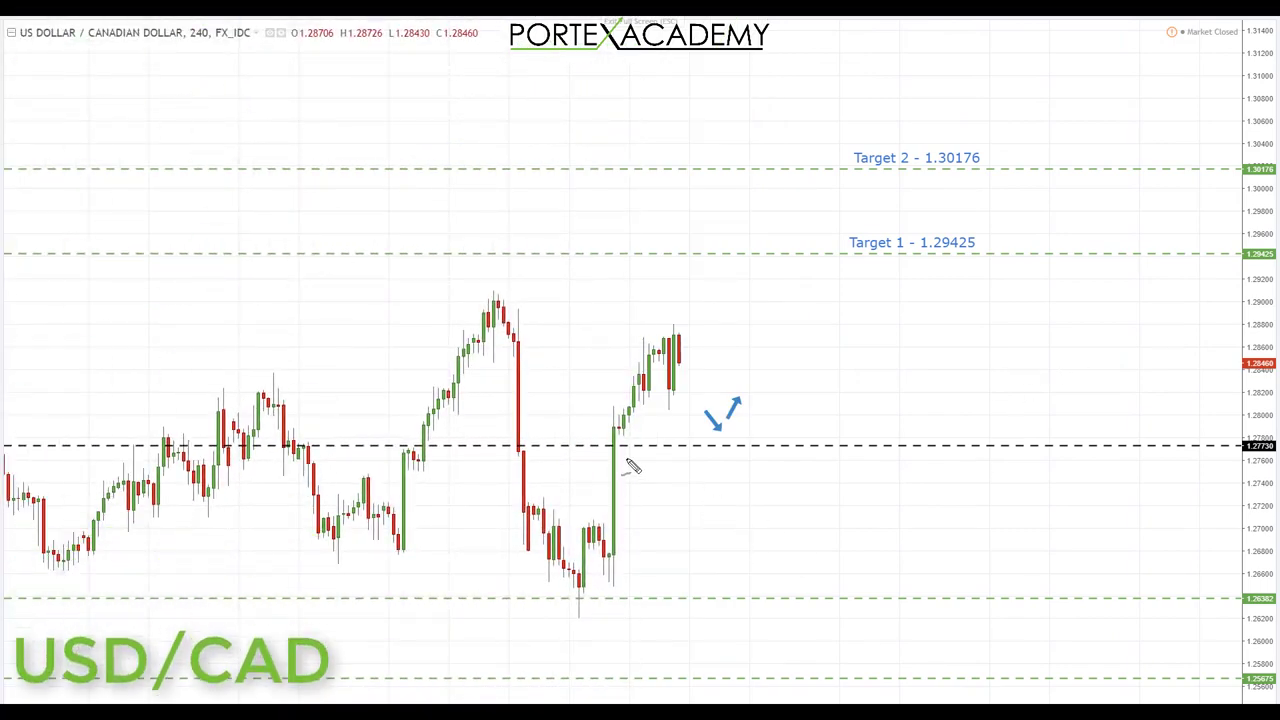
- On USD/CAD, box the zone just beneath the 1.27730 level and mark the sharp drop candle crossing that level
{"action": "left_click_drag", "start_coordinate": [565, 447], "coordinate": [675, 446]}
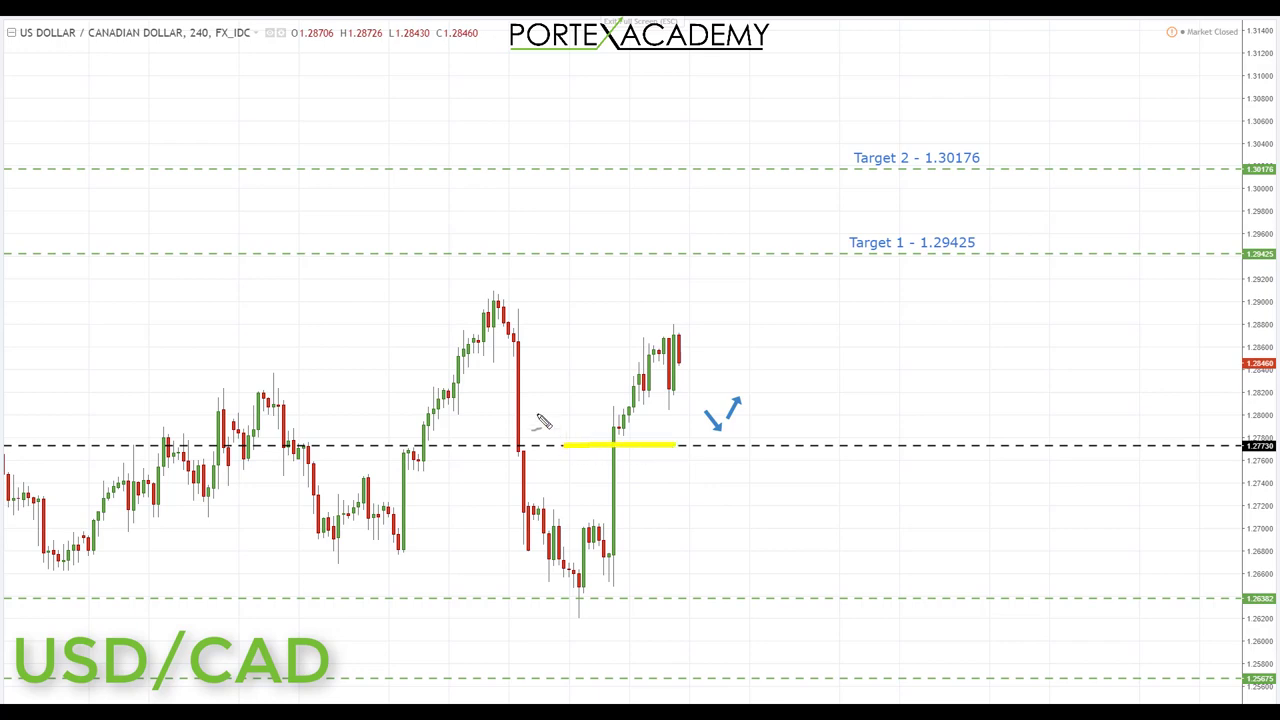
{"action": "left_click_drag", "start_coordinate": [518, 379], "coordinate": [517, 431]}
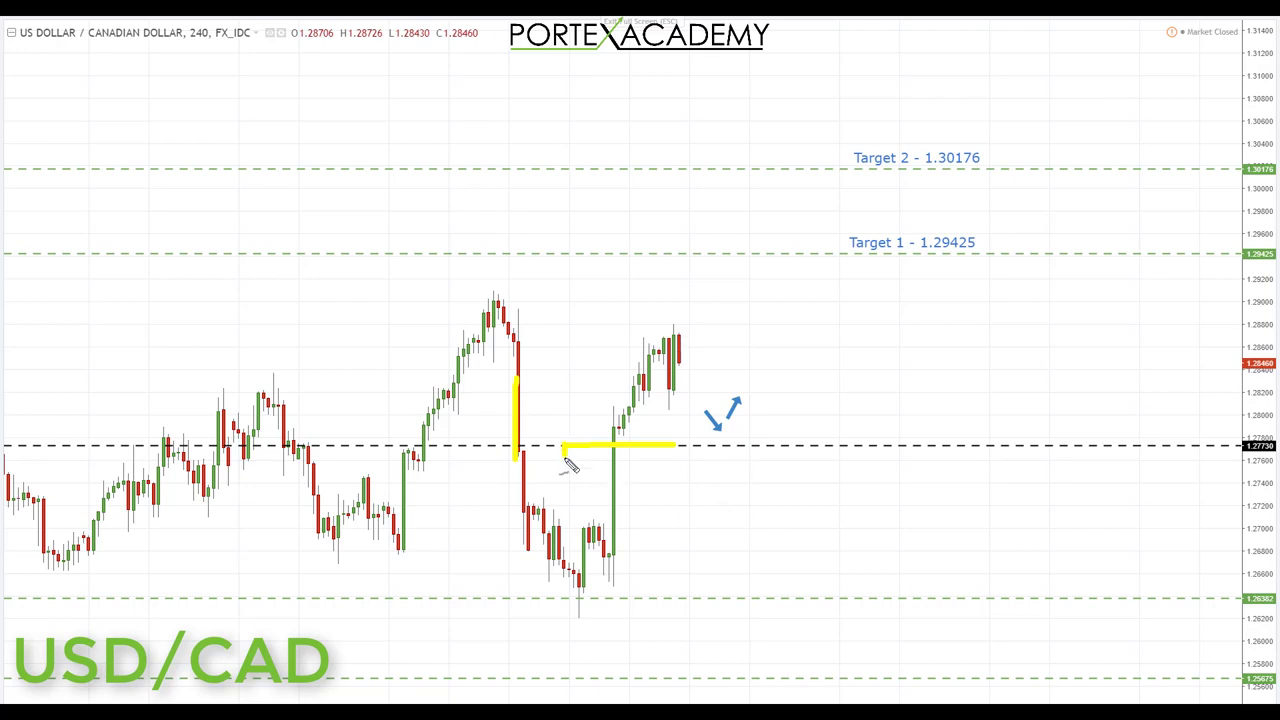
{"action": "left_click_drag", "start_coordinate": [572, 460], "coordinate": [612, 460]}
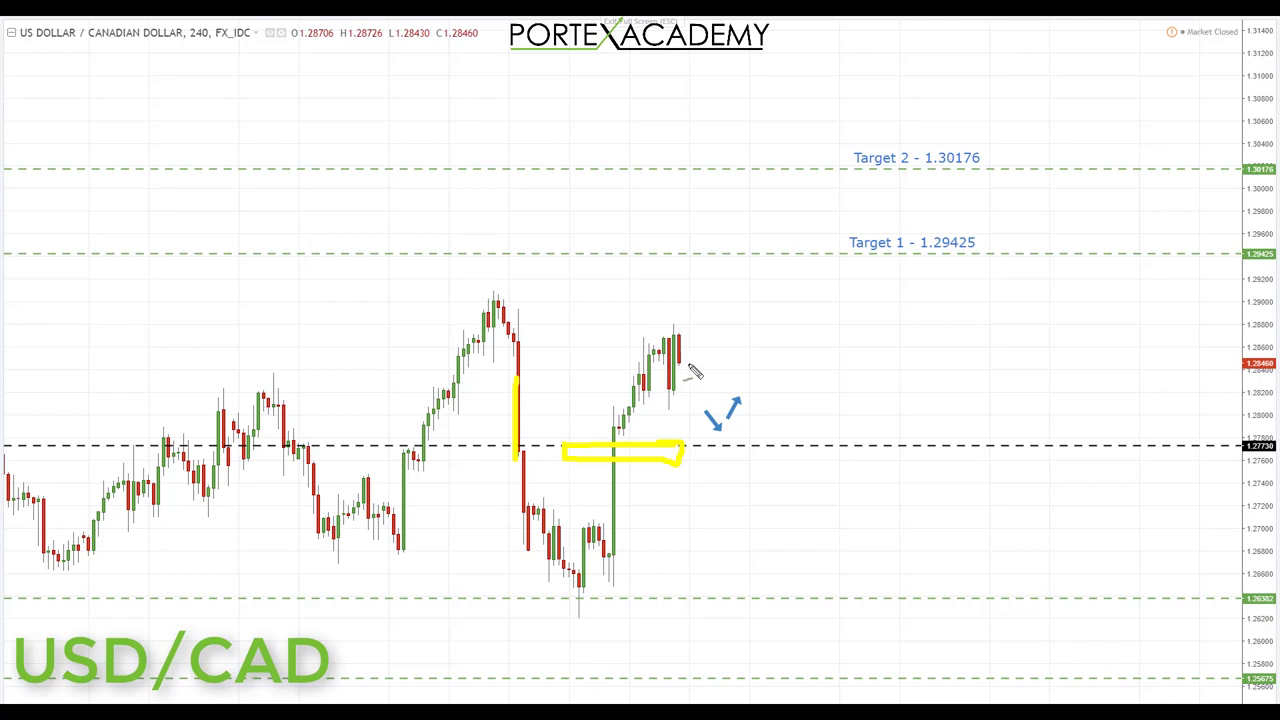
- Sketch the projected USD/CAD pullback from the latest candle to a boxed zone above 1.27730, and trace the preceding rally and pullback pattern
{"action": "left_click_drag", "start_coordinate": [679, 356], "coordinate": [680, 393]}
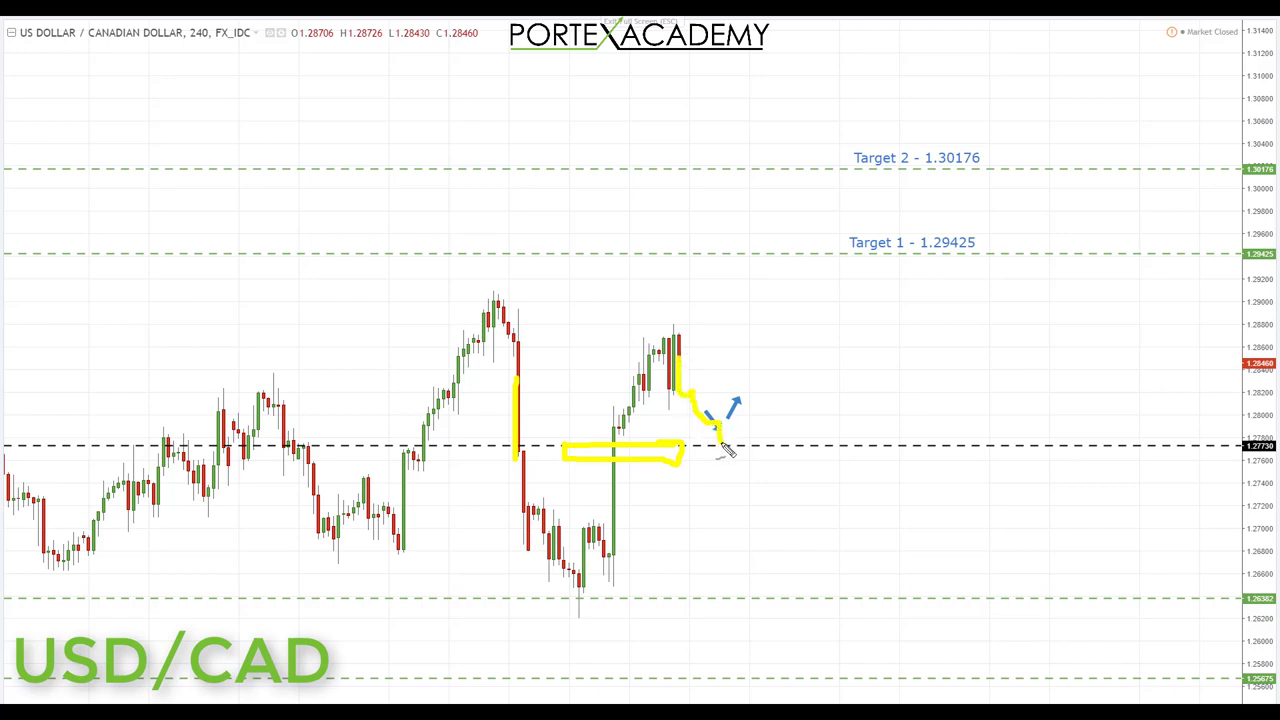
{"action": "left_click_drag", "start_coordinate": [675, 453], "coordinate": [736, 456]}
{"action": "mouse_move", "coordinate": [756, 407]}
{"action": "left_mouse_down"}
{"action": "mouse_move", "coordinate": [705, 414]}
{"action": "mouse_move", "coordinate": [750, 406]}
{"action": "left_mouse_up"}
{"action": "mouse_move", "coordinate": [604, 588]}
{"action": "left_mouse_down"}
{"action": "mouse_move", "coordinate": [612, 466]}
{"action": "mouse_move", "coordinate": [652, 335]}
{"action": "mouse_move", "coordinate": [680, 385]}
{"action": "mouse_move", "coordinate": [733, 412]}
{"action": "left_mouse_up"}
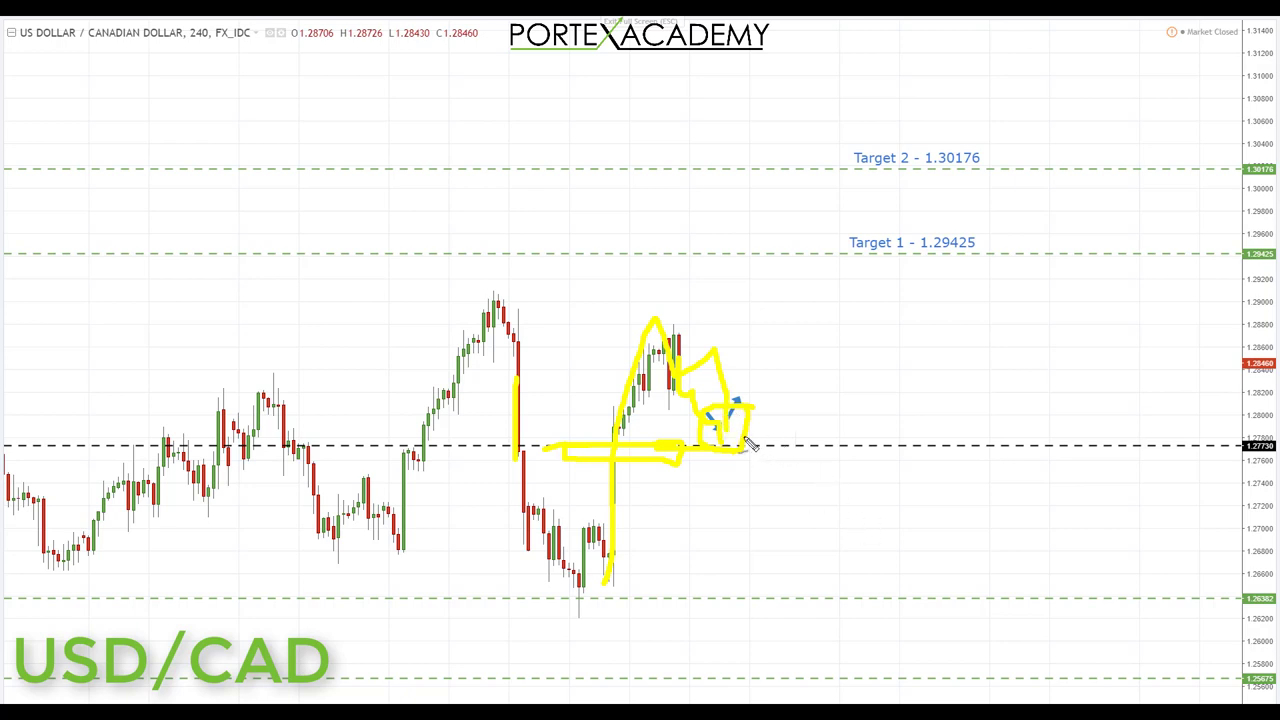
- Draw the projected USD/CAD rally from the pullback zone through Target 1 at 1.29425 towards Target 2, and underline the Target 2 value
{"action": "left_click_drag", "start_coordinate": [737, 444], "coordinate": [808, 287]}
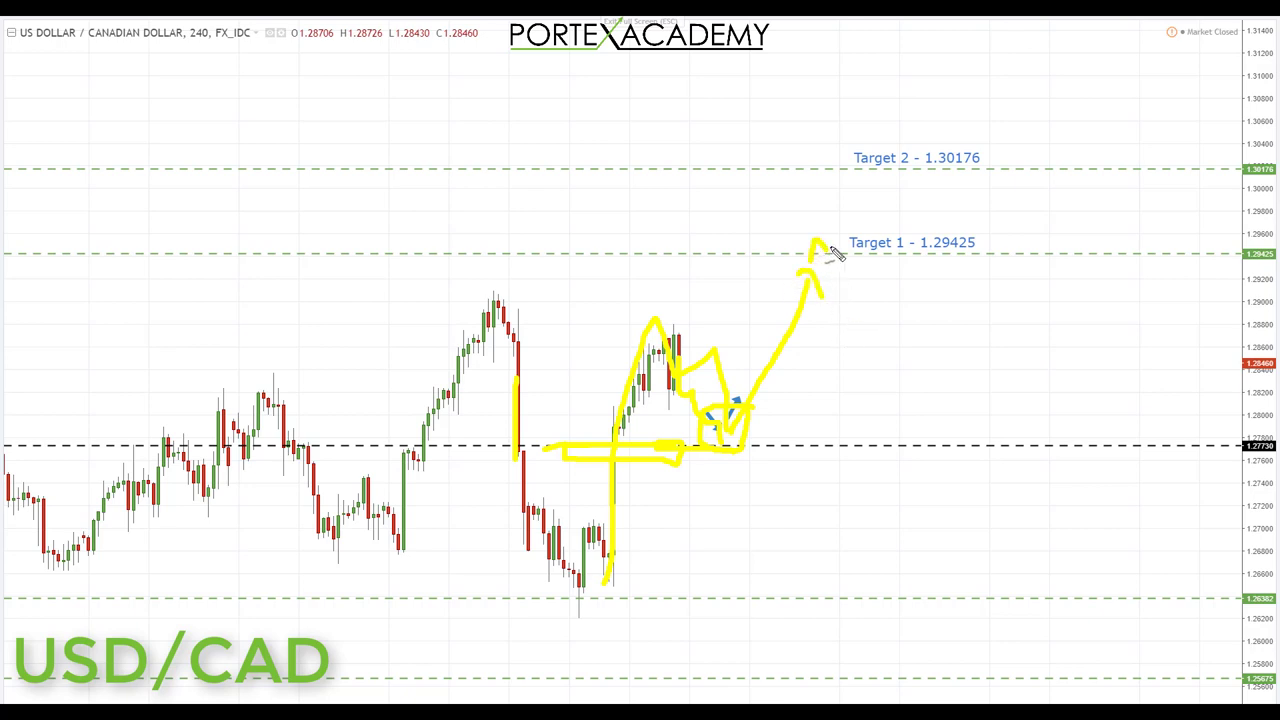
{"action": "left_click_drag", "start_coordinate": [834, 251], "coordinate": [841, 215]}
{"action": "left_click_drag", "start_coordinate": [918, 175], "coordinate": [1032, 177]}
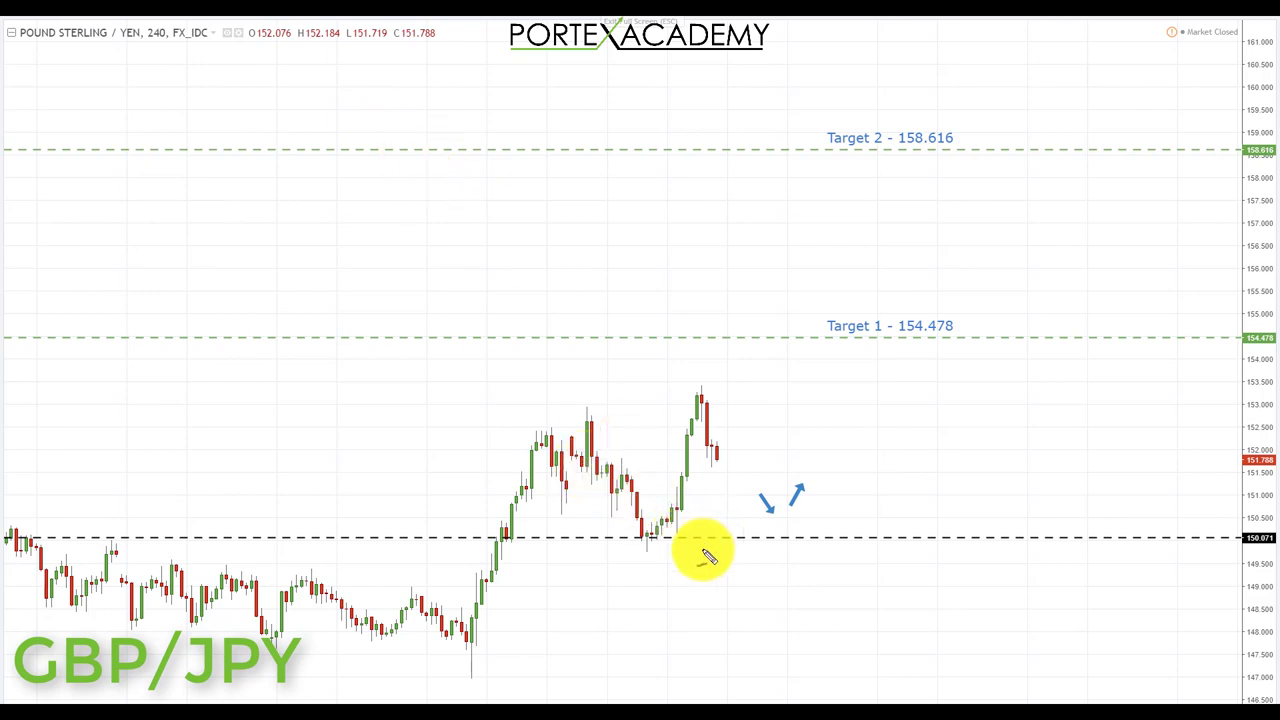
- On GBP/JPY, trace the rally and the pullback to 150.071, and mark that level where price broke above and retested it
{"action": "mouse_move", "coordinate": [507, 527]}
{"action": "left_mouse_down"}
{"action": "mouse_move", "coordinate": [515, 447]}
{"action": "mouse_move", "coordinate": [613, 490]}
{"action": "mouse_move", "coordinate": [640, 534]}
{"action": "left_mouse_up"}
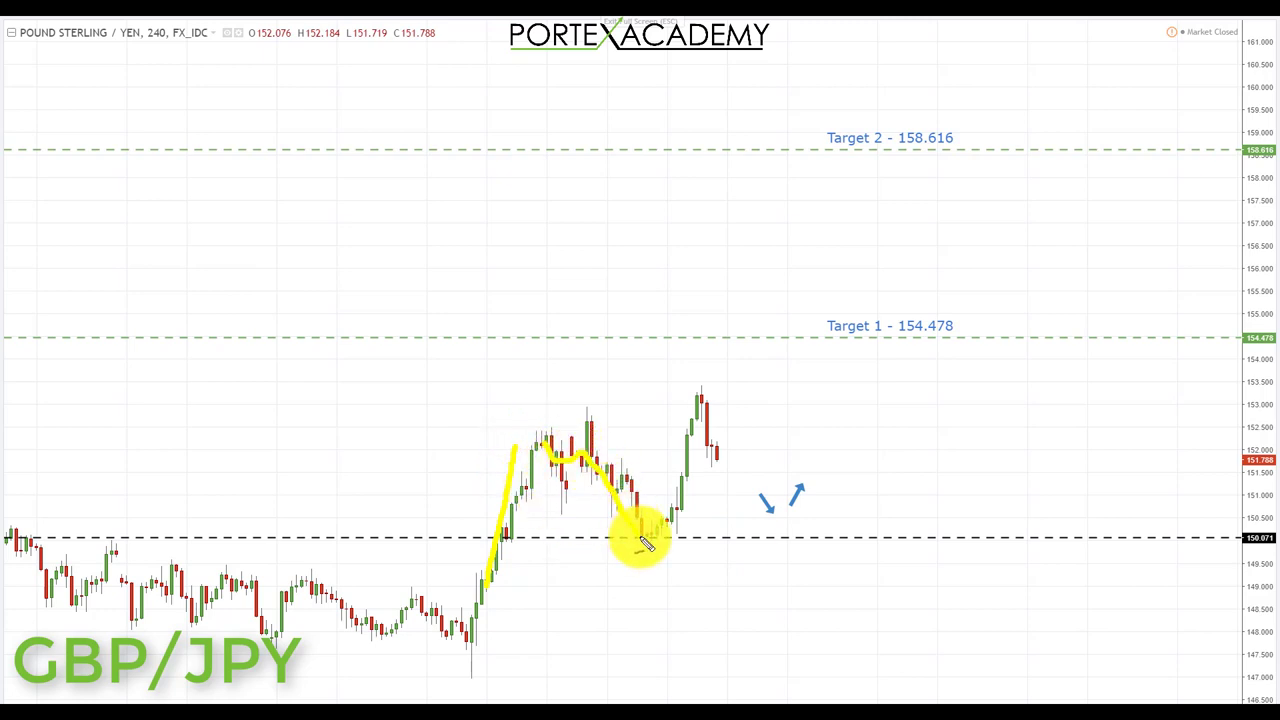
{"action": "left_click_drag", "start_coordinate": [458, 540], "coordinate": [528, 540]}
{"action": "left_click_drag", "start_coordinate": [607, 540], "coordinate": [668, 540]}
- Sketch an example GBP/JPY rally and breakdown pattern below 150.071, and circle the retest area at that level
{"action": "left_click_drag", "start_coordinate": [727, 671], "coordinate": [668, 566]}
{"action": "mouse_move", "coordinate": [475, 645]}
{"action": "left_mouse_down"}
{"action": "mouse_move", "coordinate": [549, 443]}
{"action": "mouse_move", "coordinate": [634, 514]}
{"action": "mouse_move", "coordinate": [665, 562]}
{"action": "left_mouse_up"}
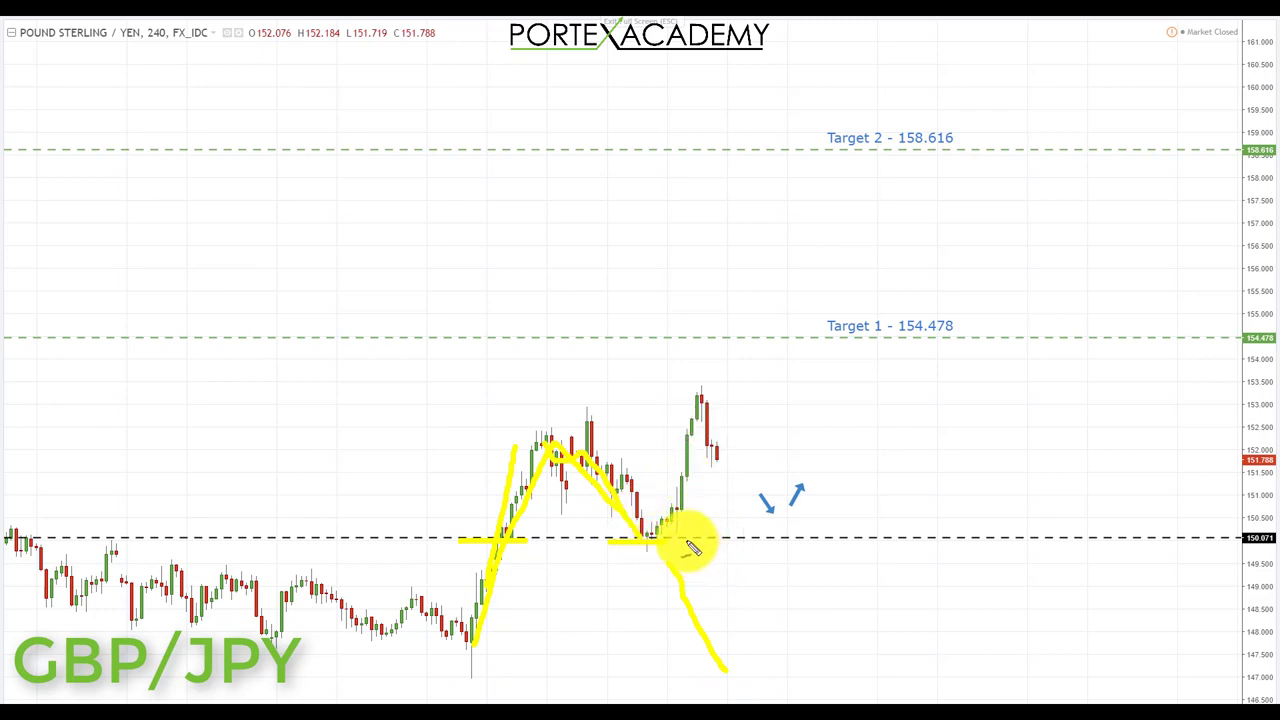
{"action": "mouse_move", "coordinate": [691, 537]}
{"action": "left_mouse_down"}
{"action": "mouse_move", "coordinate": [617, 520]}
{"action": "mouse_move", "coordinate": [629, 577]}
{"action": "mouse_move", "coordinate": [693, 550]}
{"action": "left_mouse_up"}
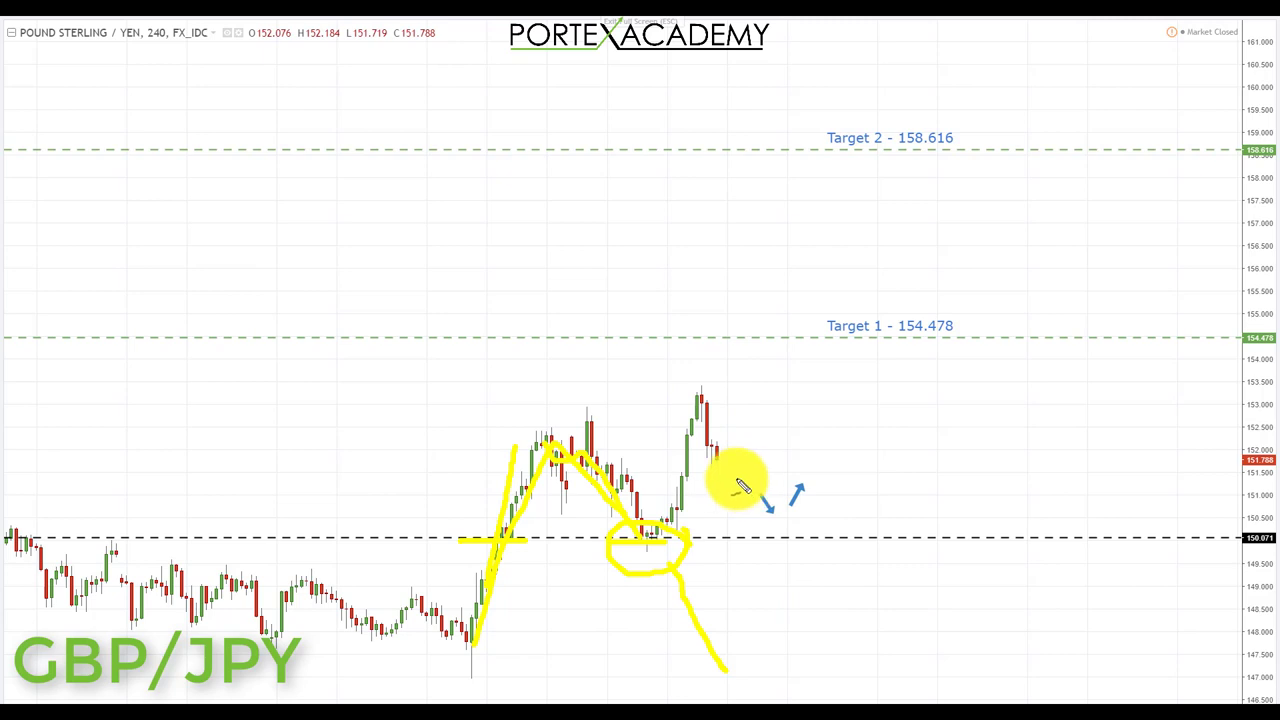
- Sketch alternative GBP/JPY pullback-and-rally paths from the latest candle, and mark the 150.071 level with a short downward arrow
{"action": "left_click_drag", "start_coordinate": [735, 463], "coordinate": [748, 480]}
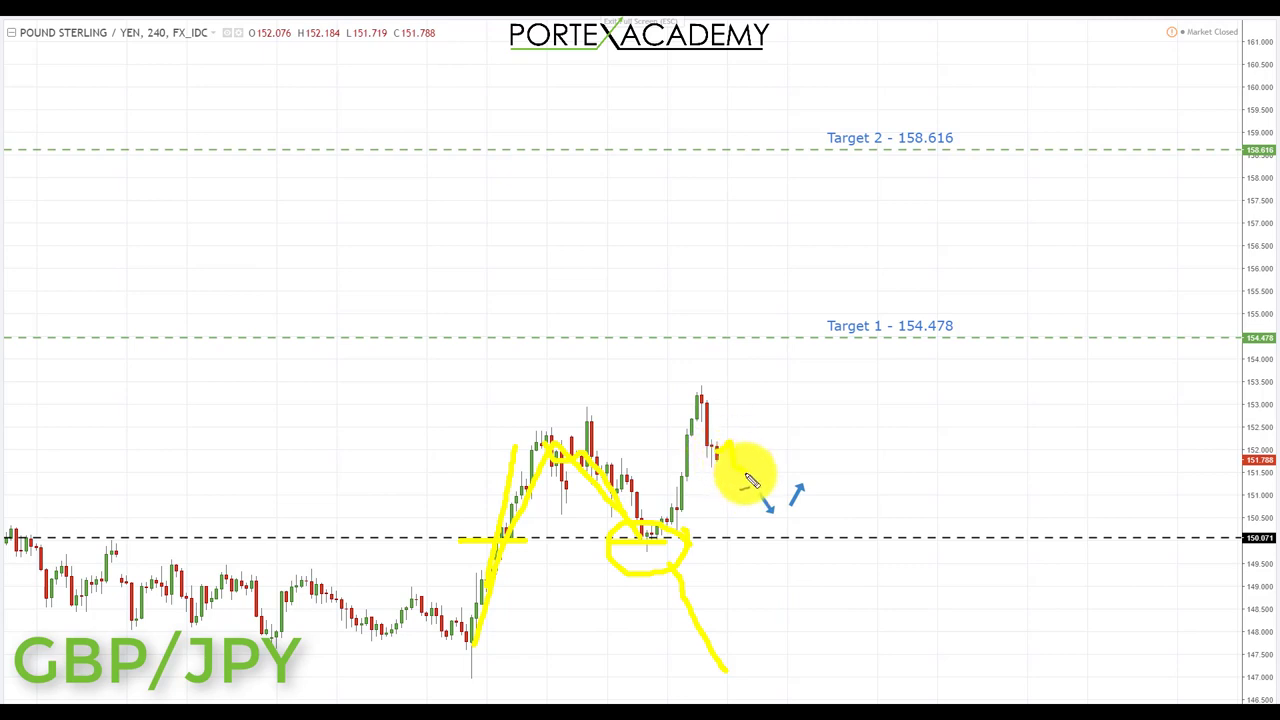
{"action": "left_click_drag", "start_coordinate": [727, 538], "coordinate": [790, 540]}
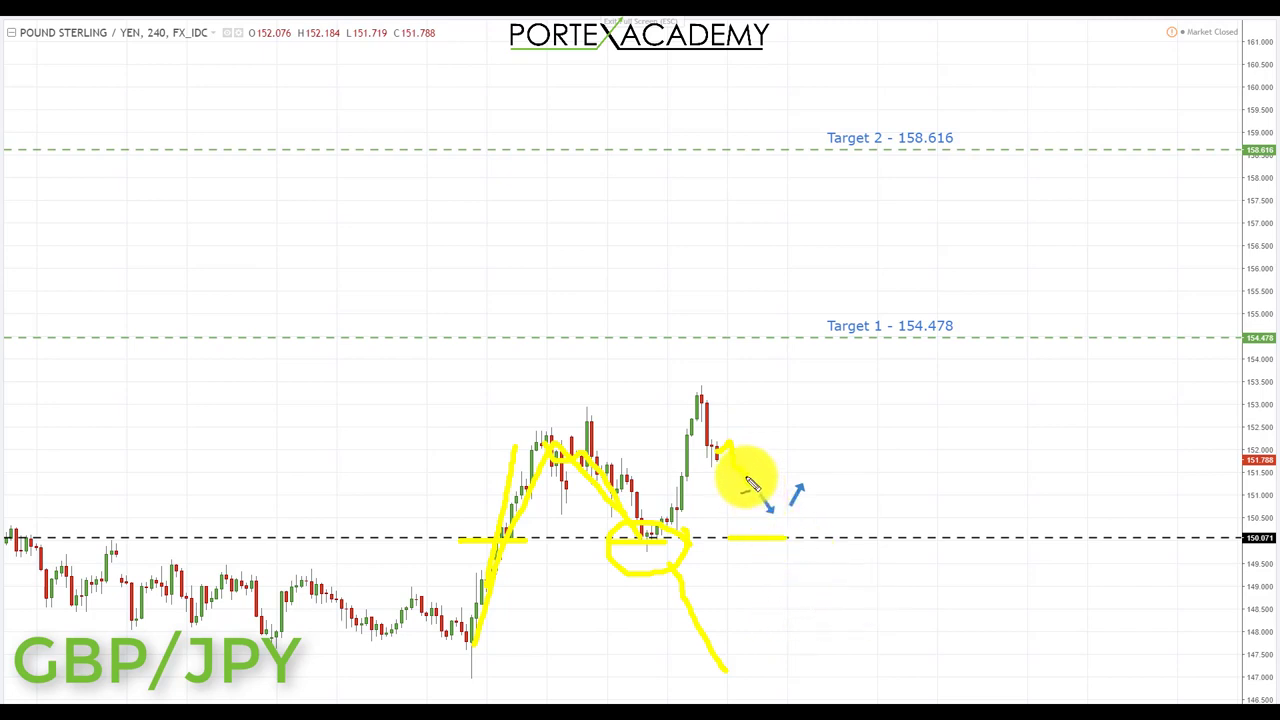
{"action": "left_click_drag", "start_coordinate": [752, 484], "coordinate": [814, 380]}
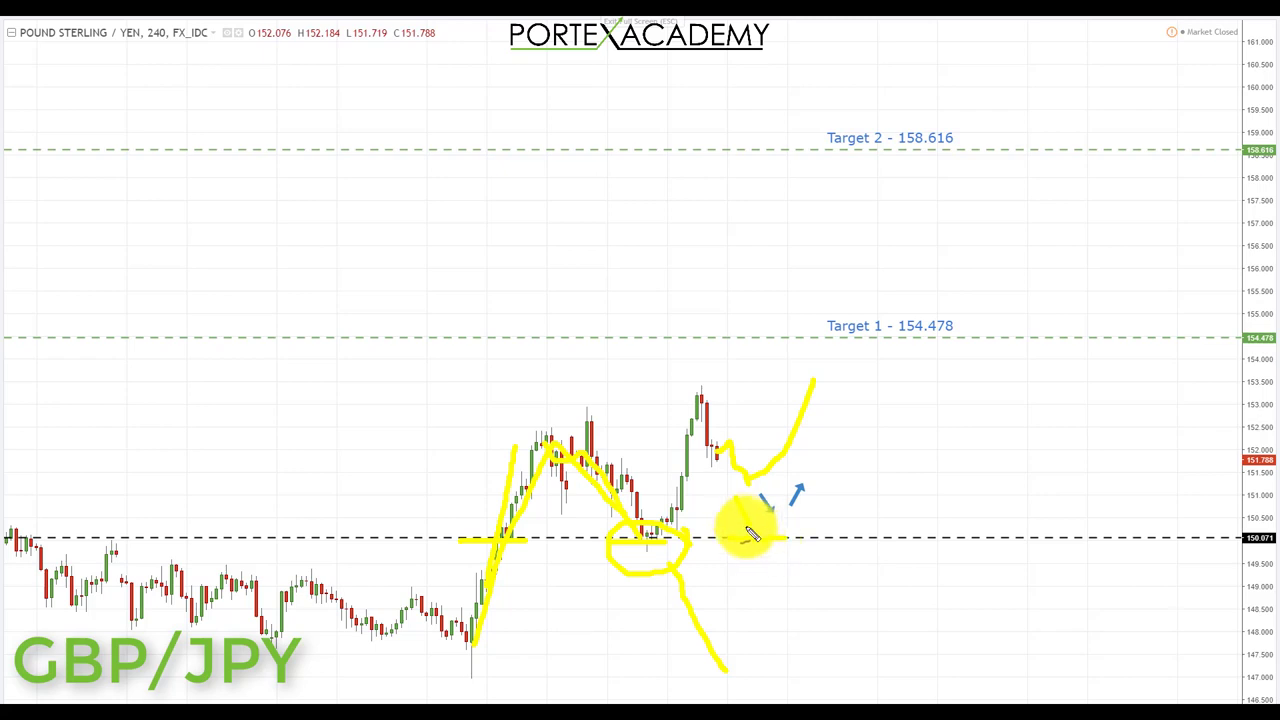
{"action": "left_click_drag", "start_coordinate": [741, 532], "coordinate": [768, 516]}
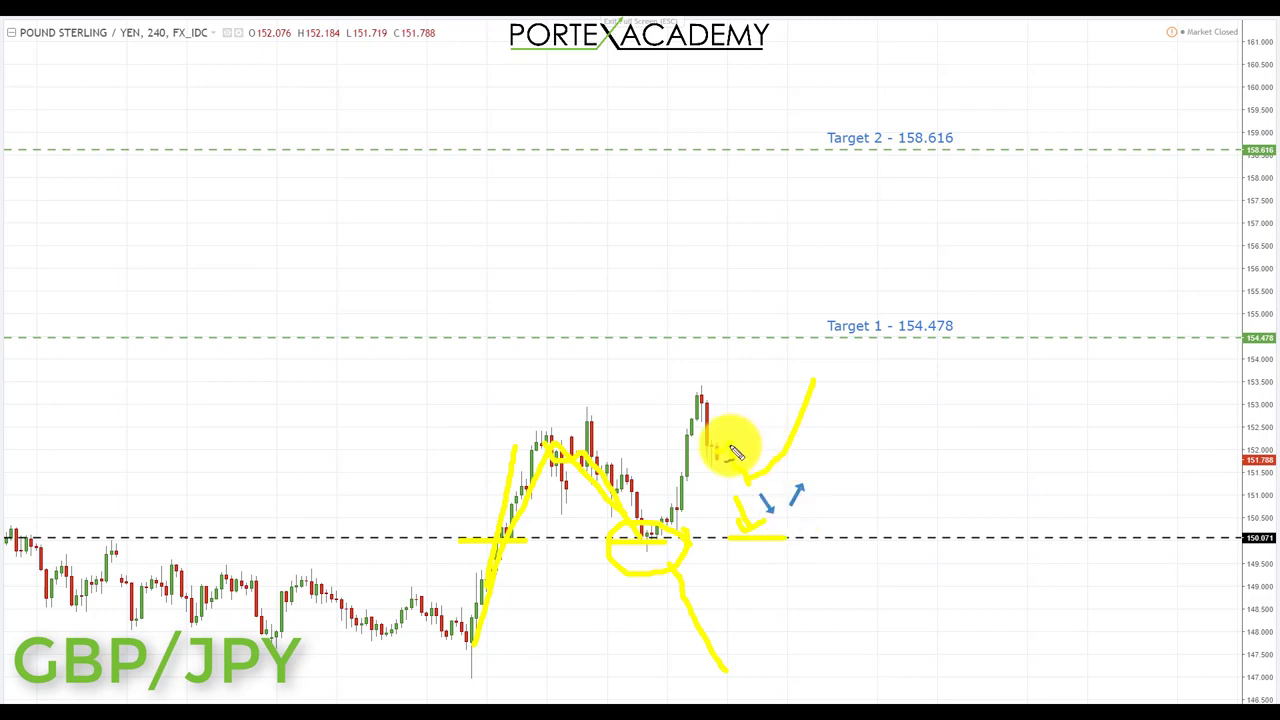
{"action": "left_click_drag", "start_coordinate": [745, 457], "coordinate": [784, 353]}
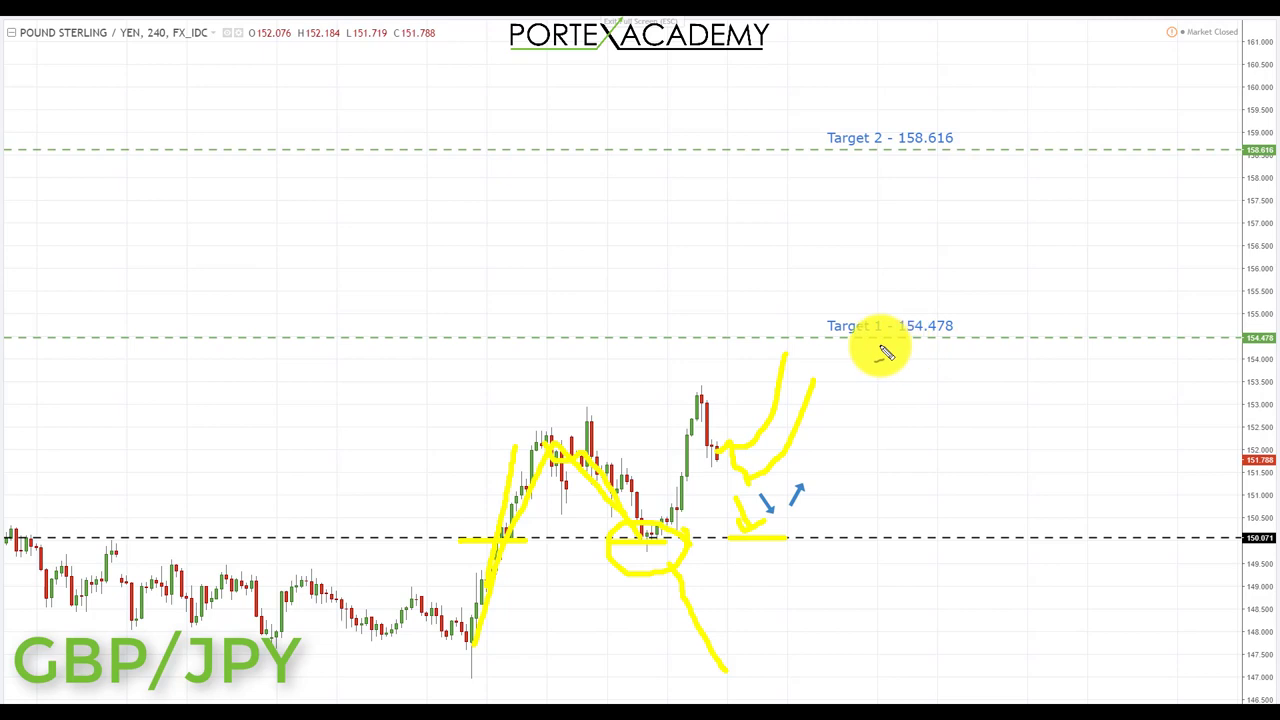
- Extend the projected GBP/JPY rally through Target 1 at 154.478 up to Target 2 at 158.616, and underline both target values
{"action": "left_click_drag", "start_coordinate": [878, 349], "coordinate": [971, 360]}
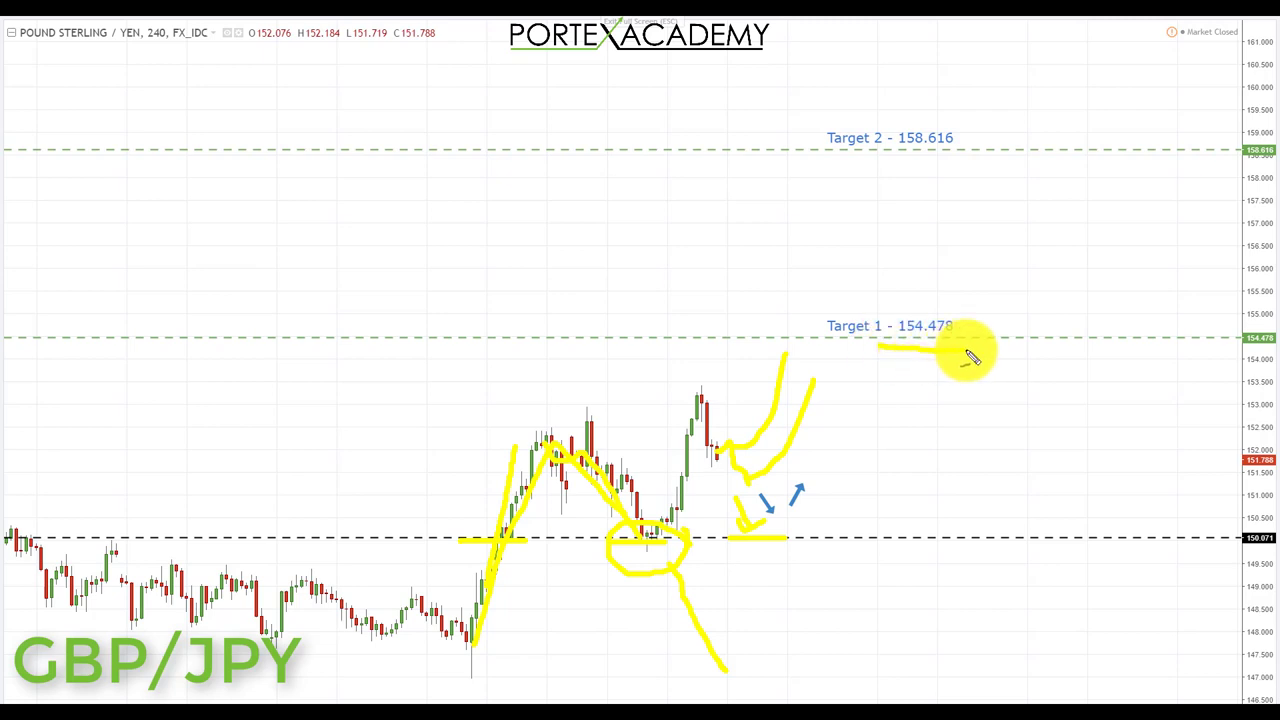
{"action": "left_click_drag", "start_coordinate": [778, 375], "coordinate": [790, 318]}
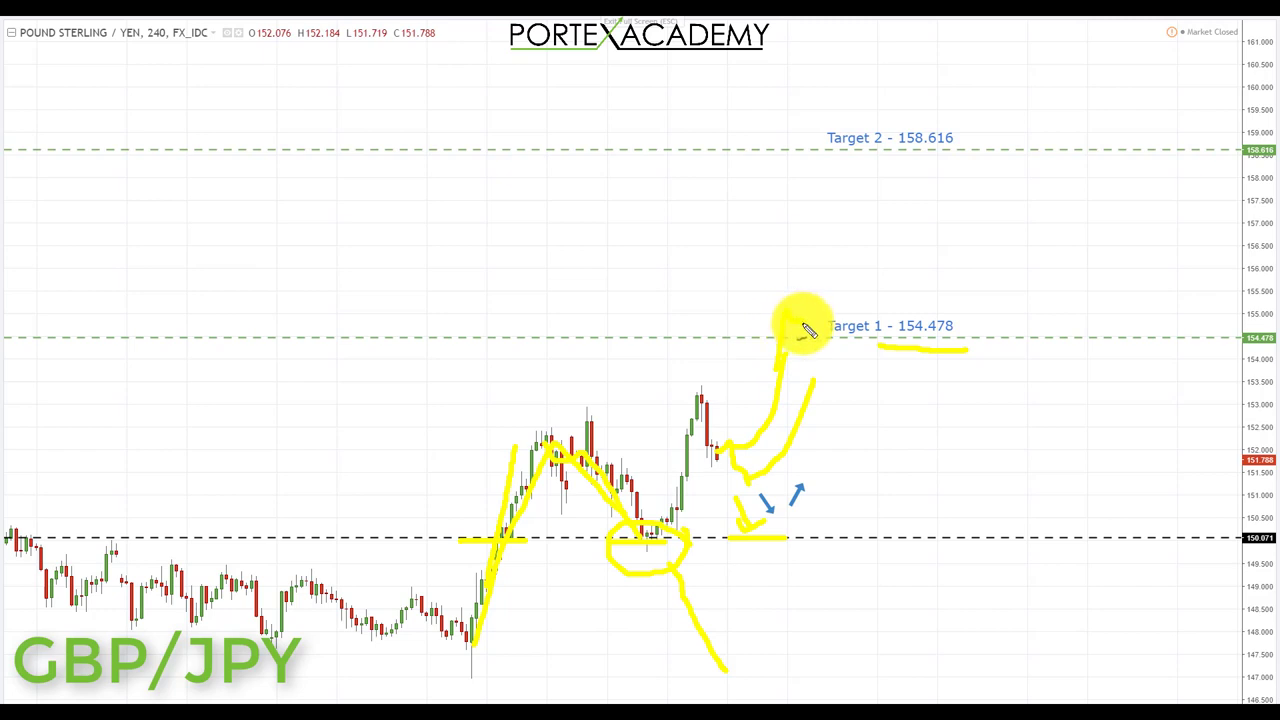
{"action": "left_click_drag", "start_coordinate": [749, 340], "coordinate": [809, 342]}
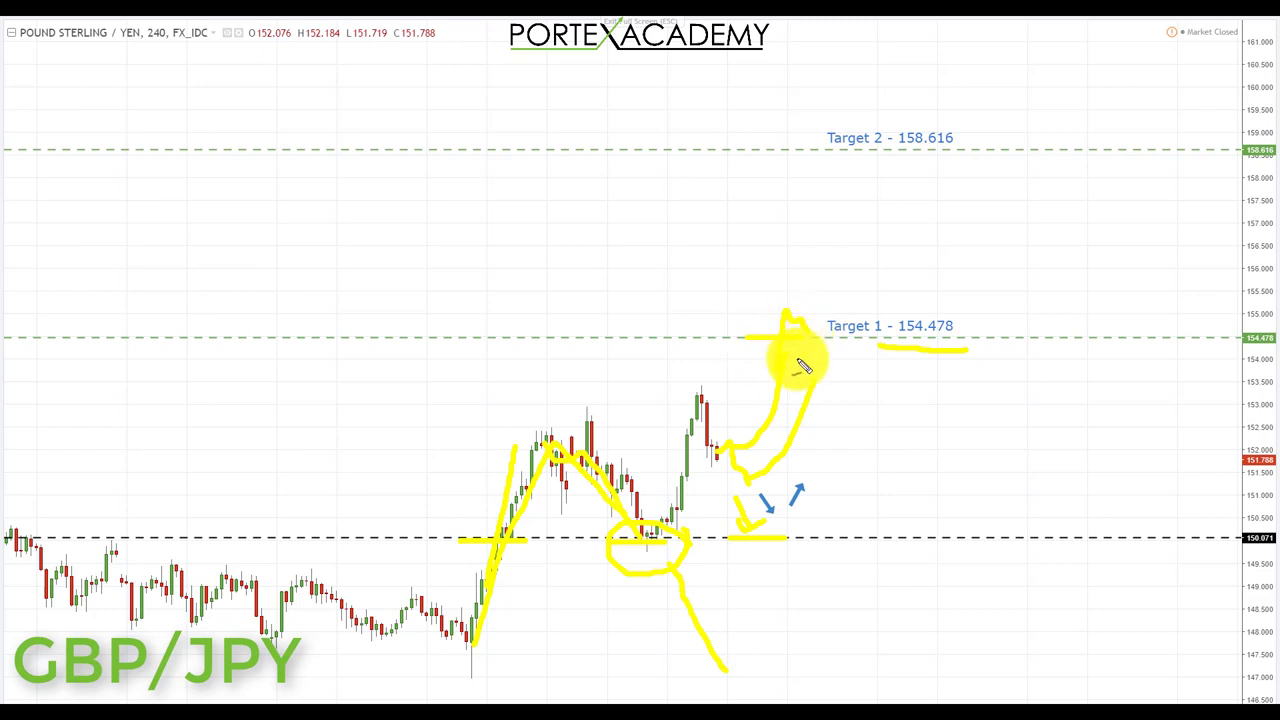
{"action": "mouse_move", "coordinate": [810, 333]}
{"action": "left_mouse_down"}
{"action": "mouse_move", "coordinate": [876, 185]}
{"action": "mouse_move", "coordinate": [868, 164]}
{"action": "mouse_move", "coordinate": [889, 181]}
{"action": "mouse_move", "coordinate": [966, 157]}
{"action": "left_mouse_up"}
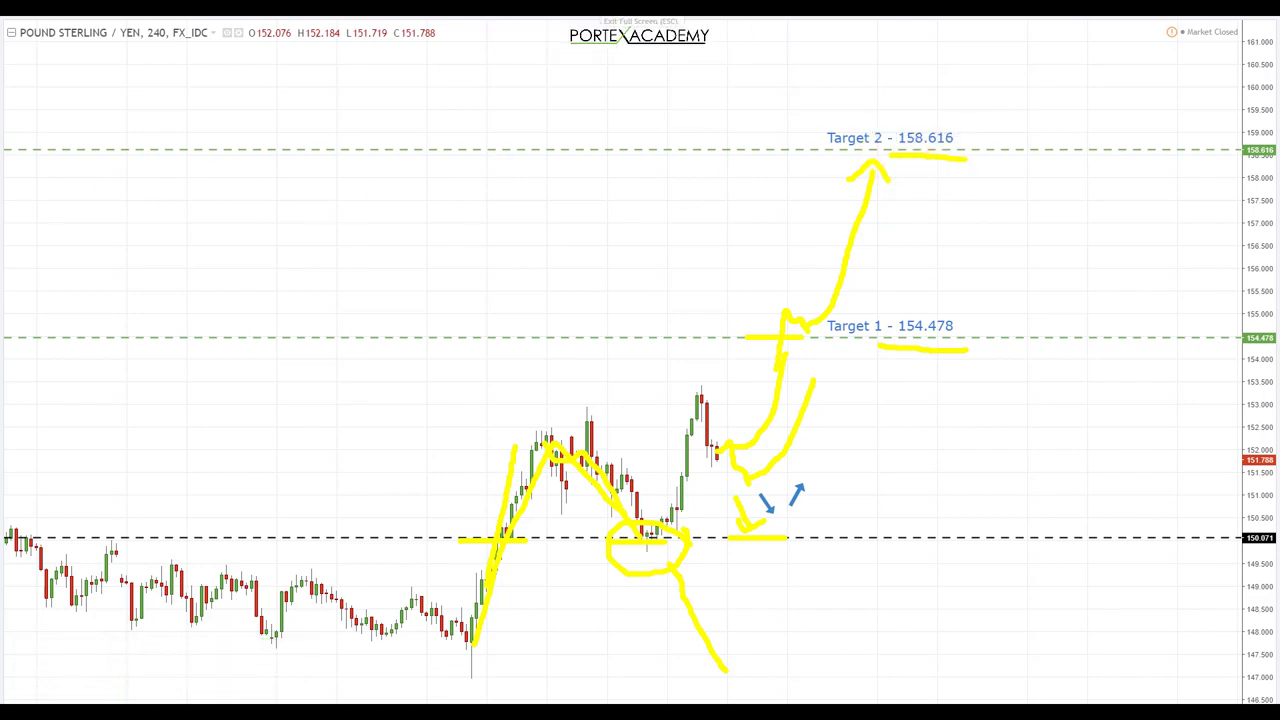